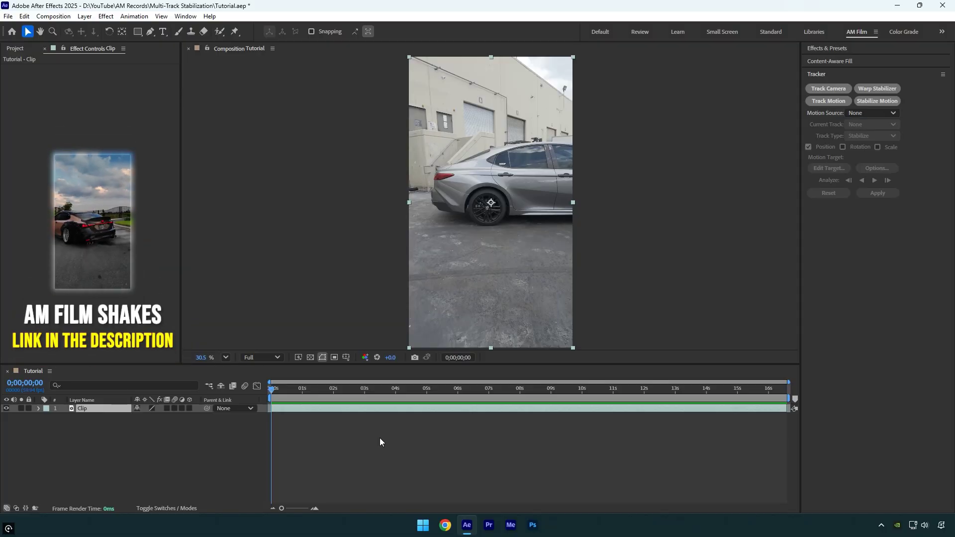
Step: Cut the clip at about 7;08 and 9;51 into Clip, Clip 2 and Clip 3, then select the middle layer
left_click_drag(293, 390, 579, 390)
key("ctrl+shift+d")
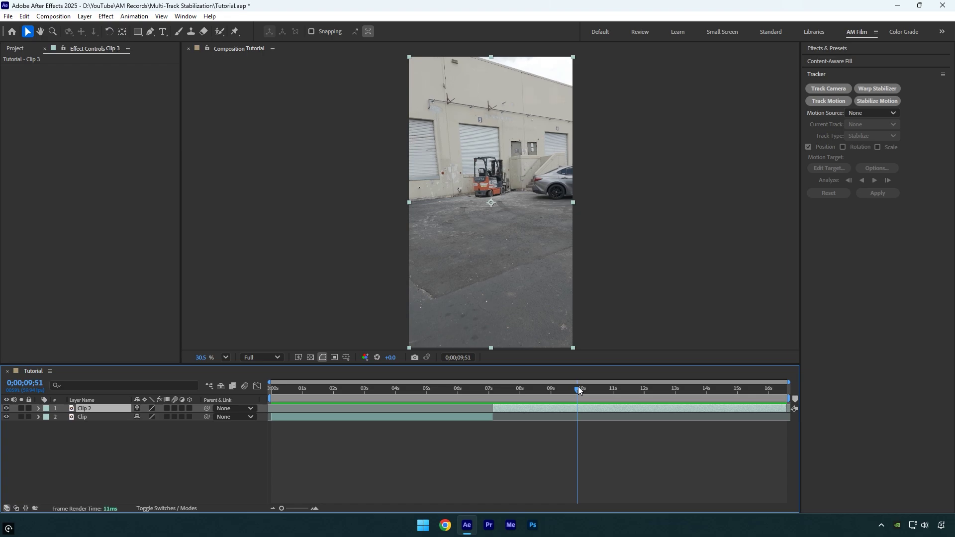
key("ctrl+shift+d")
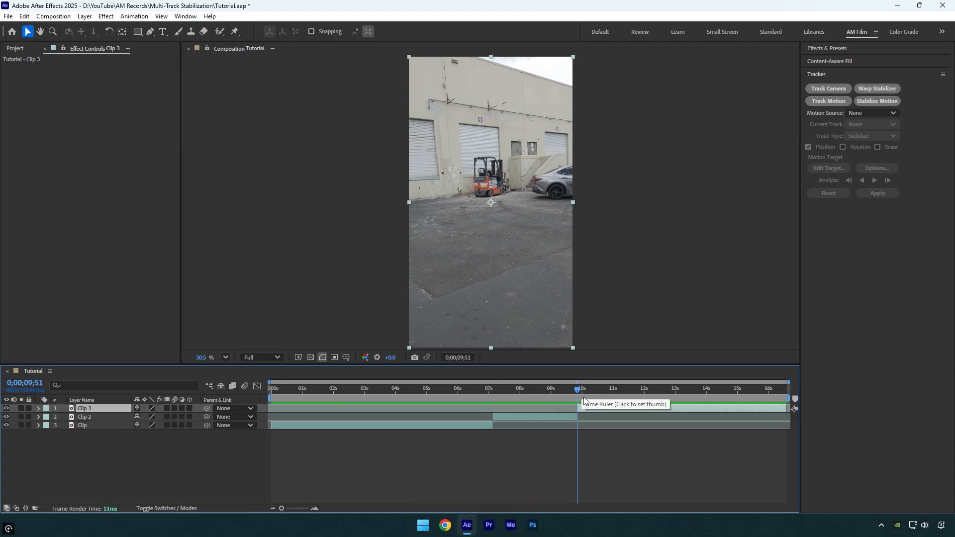
left_click(521, 419)
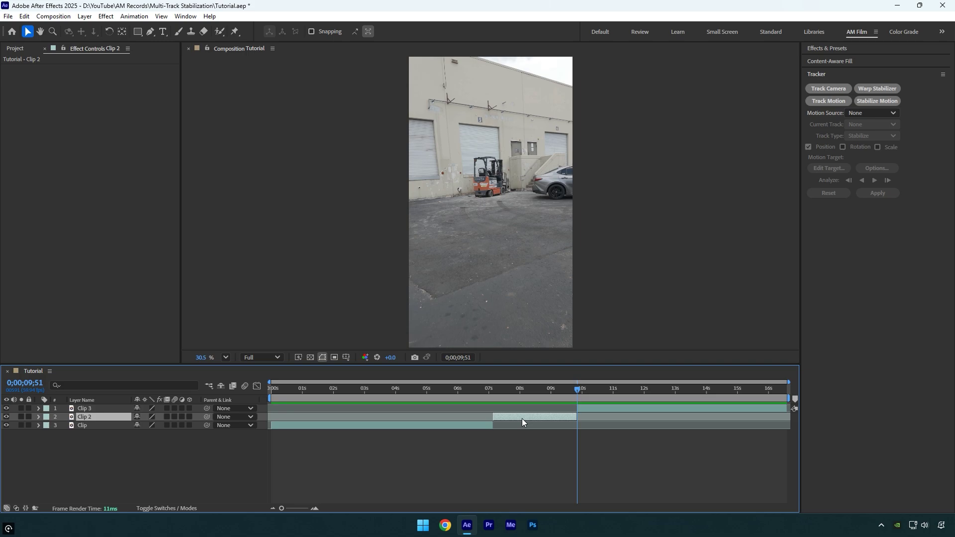
Step: Rename the middle layer 'Switch' and the bottom layer '1st clip'
key("Return")
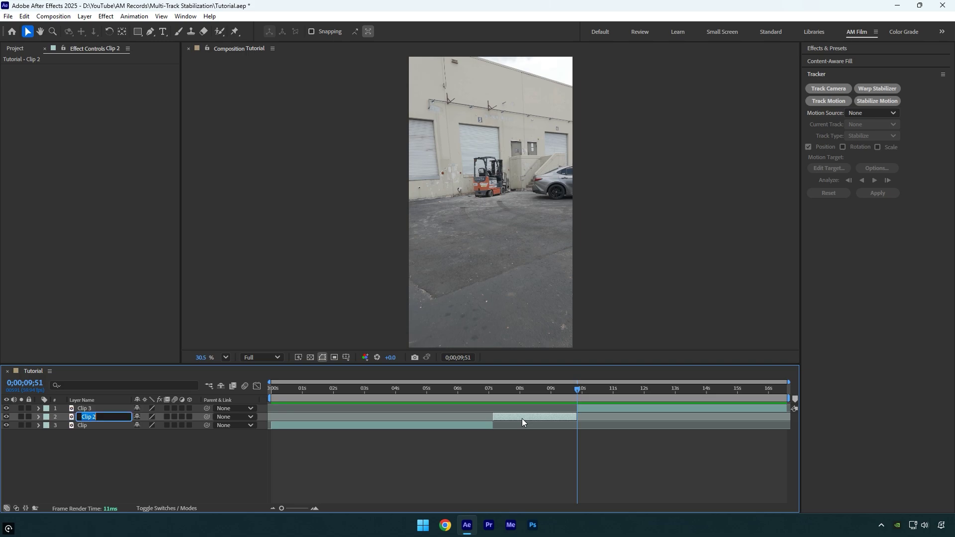
type("Switch")
key("Return")
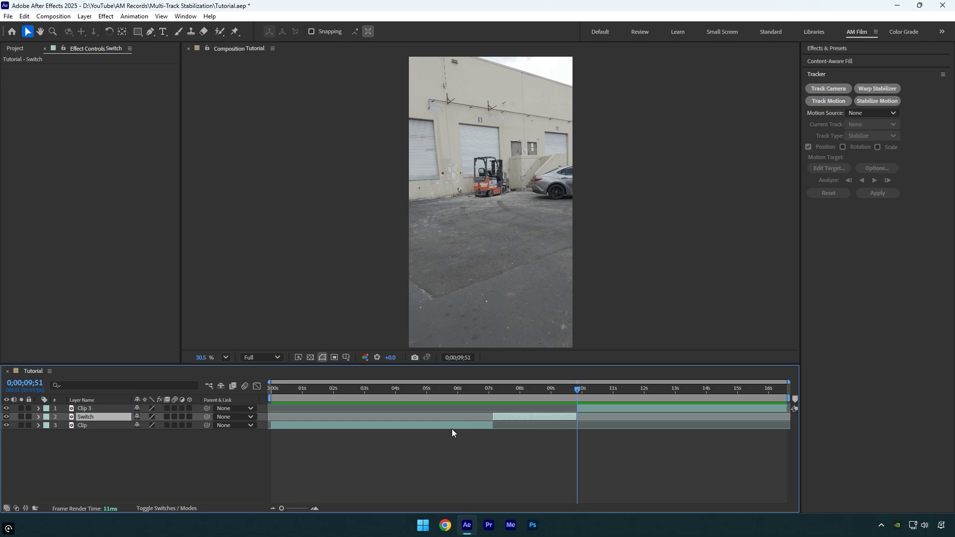
left_click(451, 426)
key("Return")
type("1st clip")
key("Return")
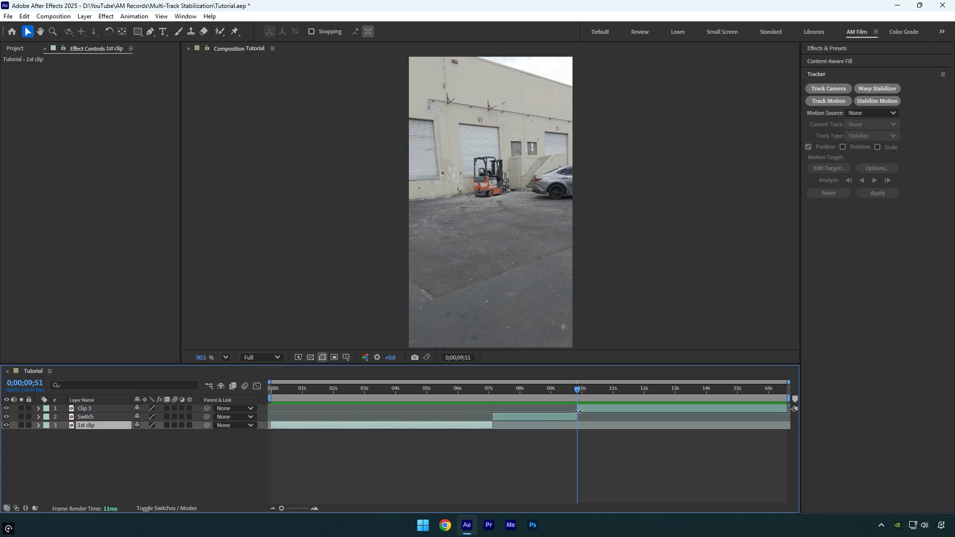
Step: Rename the top layer '2nd clip' and return the playhead to 0
left_click(583, 409)
key("Return")
type("2nd clip")
key("Return")
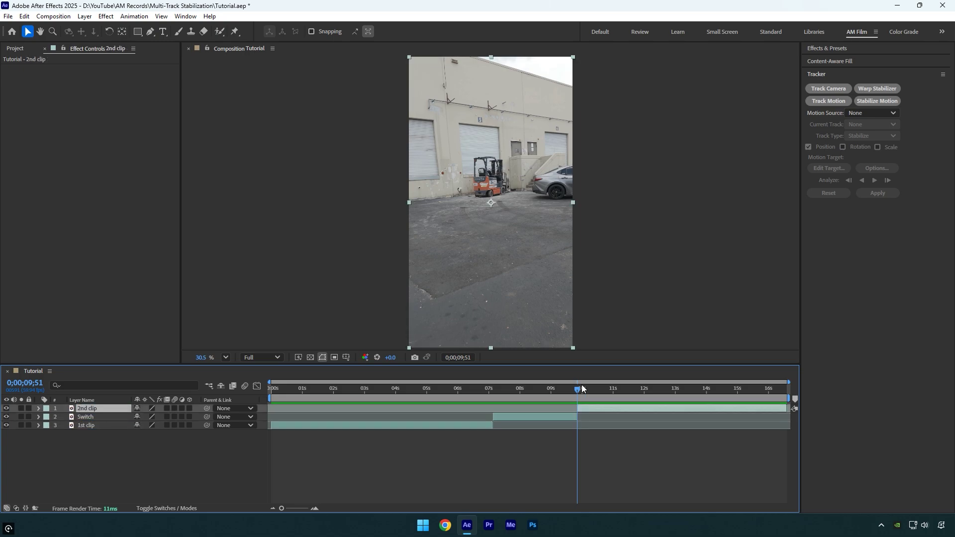
left_click_drag(314, 390, 273, 443)
Step: Pre-compose the 1st clip layer into 1st clip Comp 1, moving all attributes
right_click(297, 426)
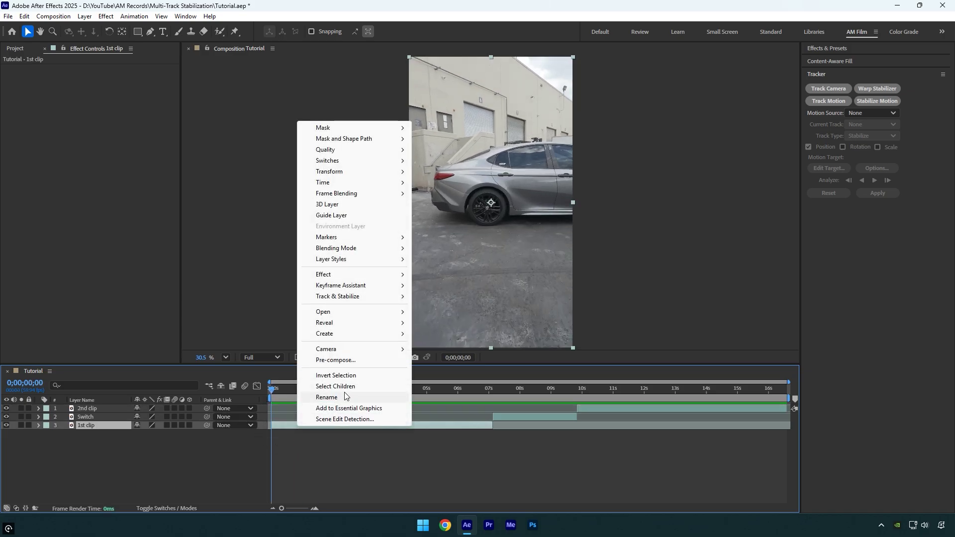
left_click(348, 362)
left_click(435, 267)
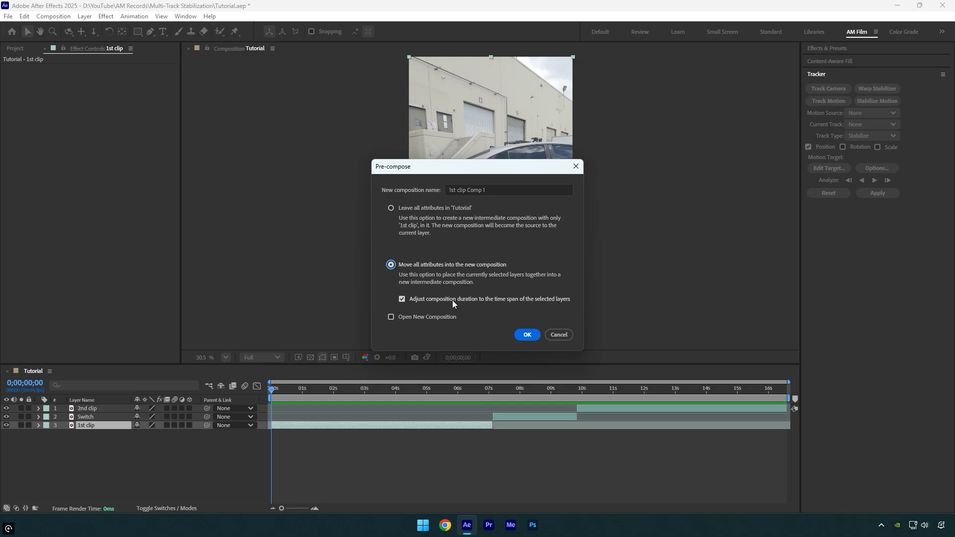
left_click(523, 335)
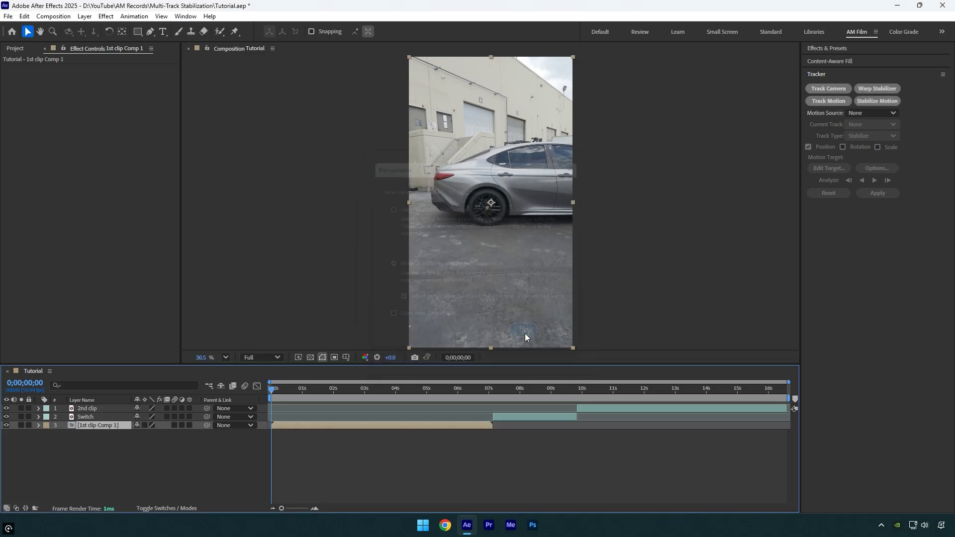
Step: Inside 1st clip Comp 1, camera-track the footage and create a solid and camera from a track point
double_click(306, 426)
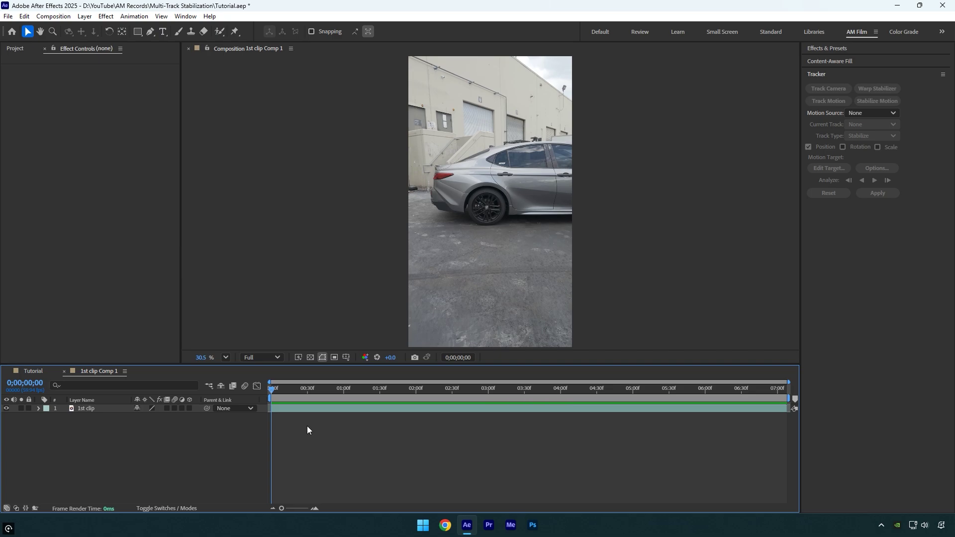
left_click(313, 413)
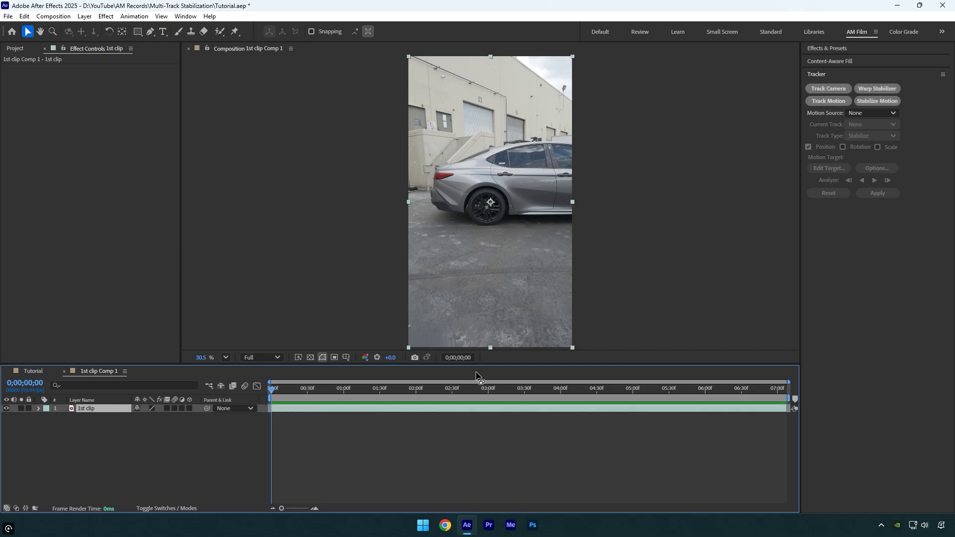
left_click(810, 92)
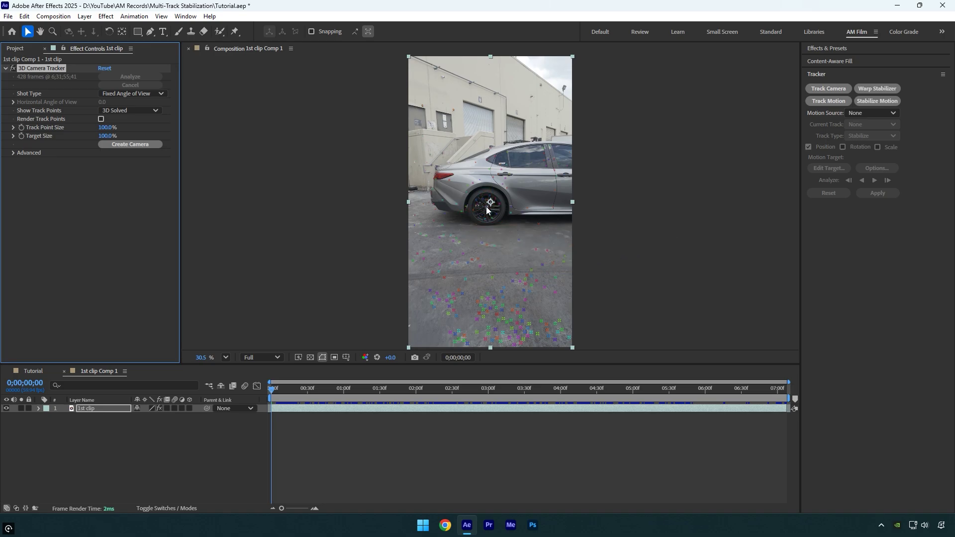
right_click(490, 207)
left_click(521, 228)
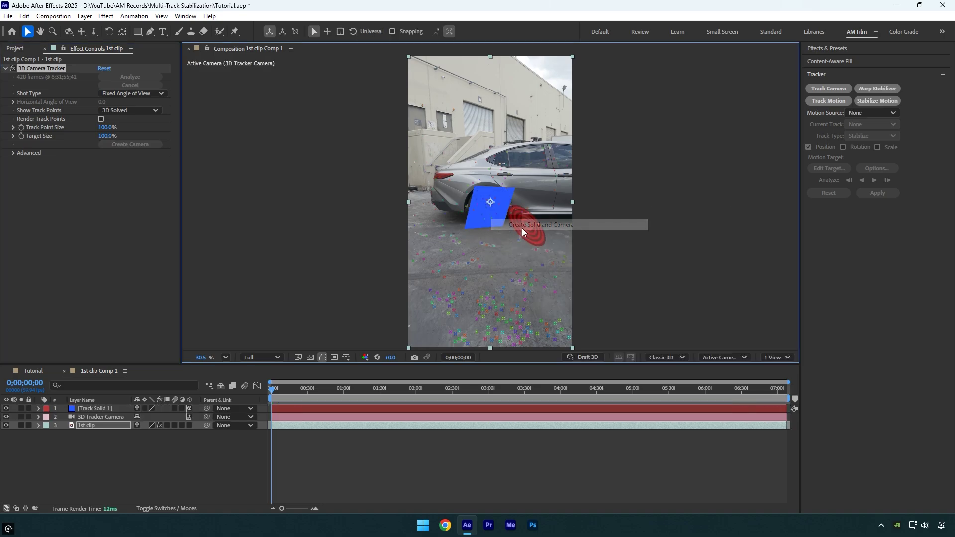
Step: Scale Track Solid 1 down to 26% and rotate it onto the car's rear wheel
left_click(100, 408)
left_click_drag(525, 213, 495, 214)
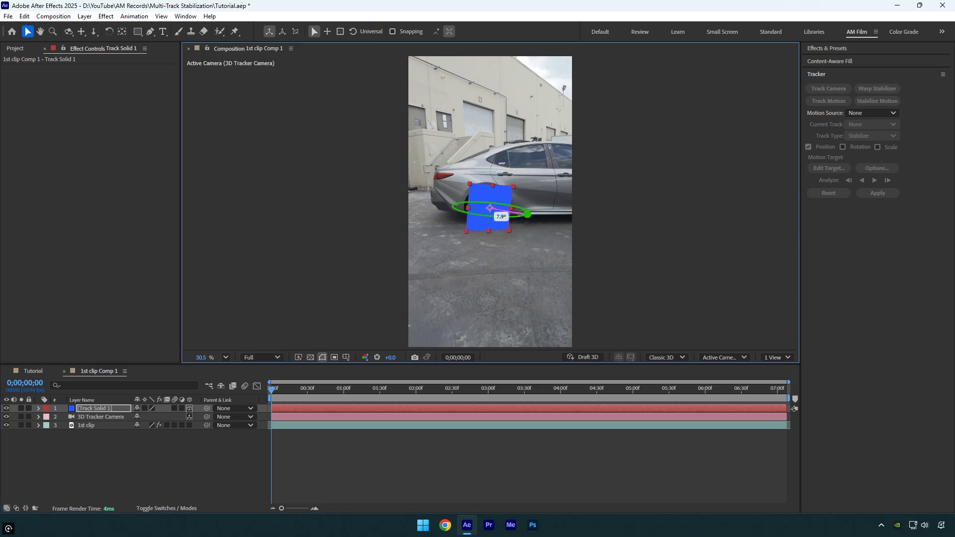
key("s")
left_click_drag(162, 417, 114, 418)
scroll(496, 208, "up", 3)
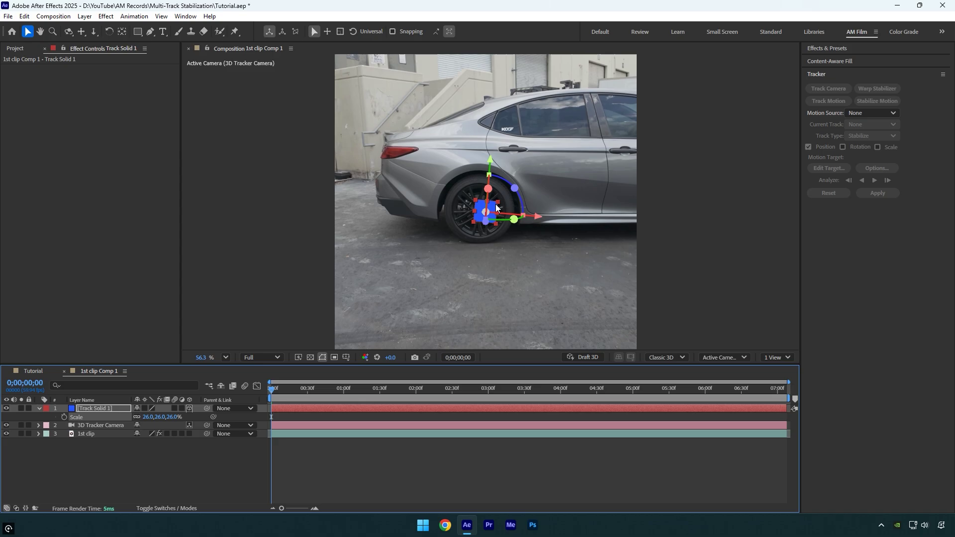
scroll(496, 207, "up", 5)
left_click_drag(485, 246, 464, 244)
Step: Set the viewer zoom to Fit and hide the 1st clip footage
left_click(225, 357)
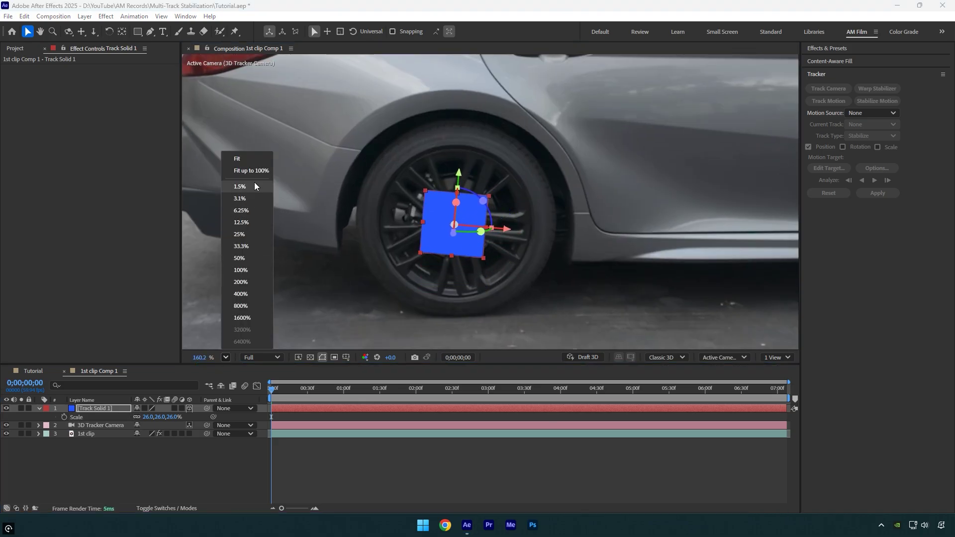
left_click(237, 158)
left_click(6, 434)
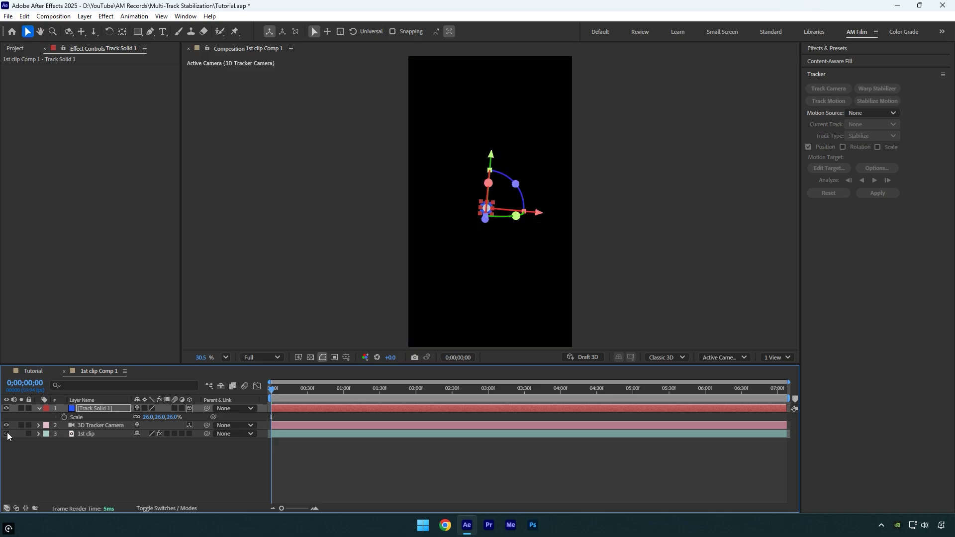
Step: In Tutorial, start Stabilize Motion on 1st clip Comp 1 and enlarge Track Point 1 around the blue solid
left_click(34, 372)
left_click(884, 99)
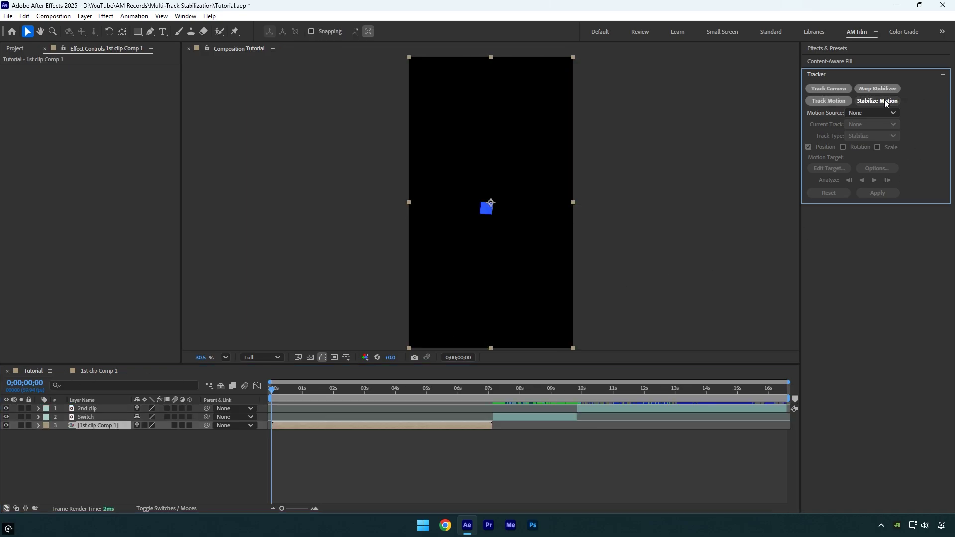
scroll(543, 192, "up", 4)
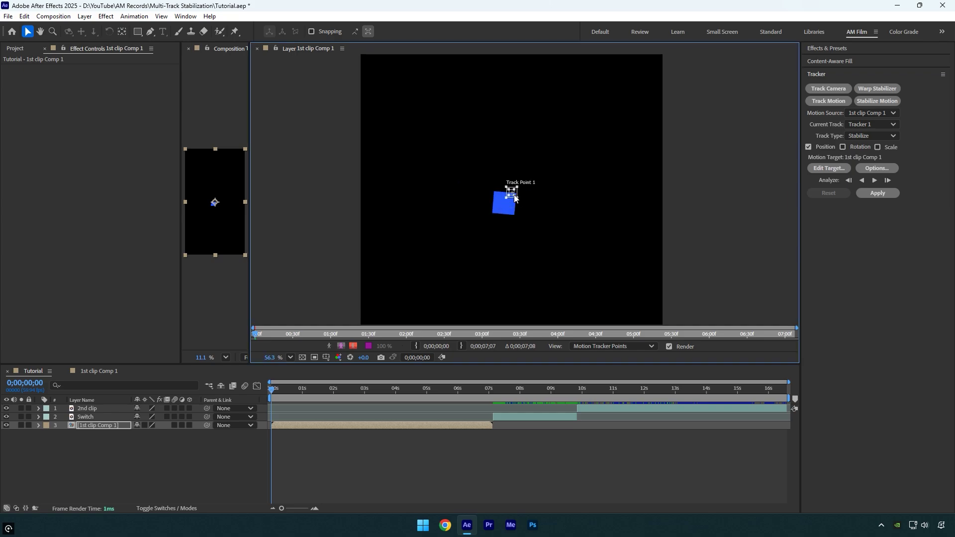
left_click_drag(515, 195, 514, 215)
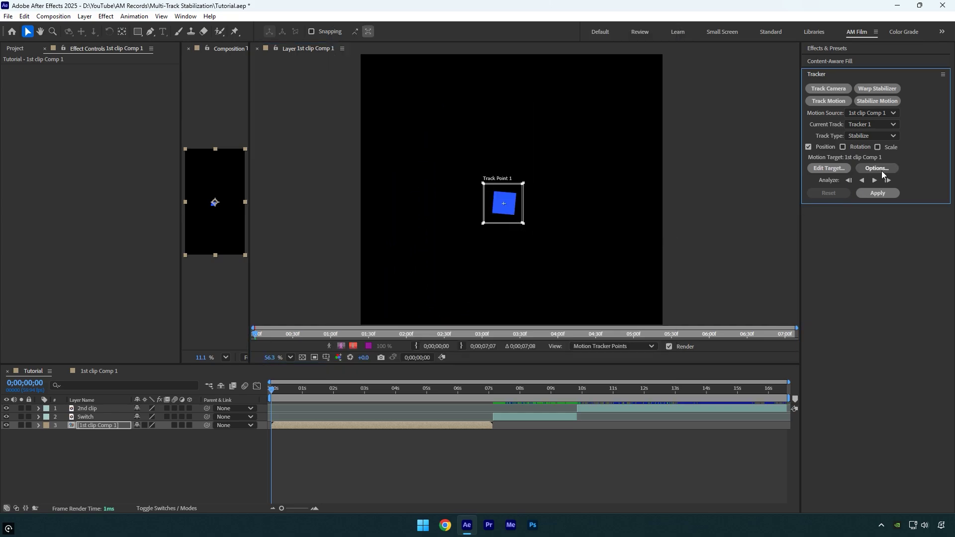
Step: Set tracker options to Adapt Feature On Every Frame, analyze forward and apply in X and Y
left_click(880, 170)
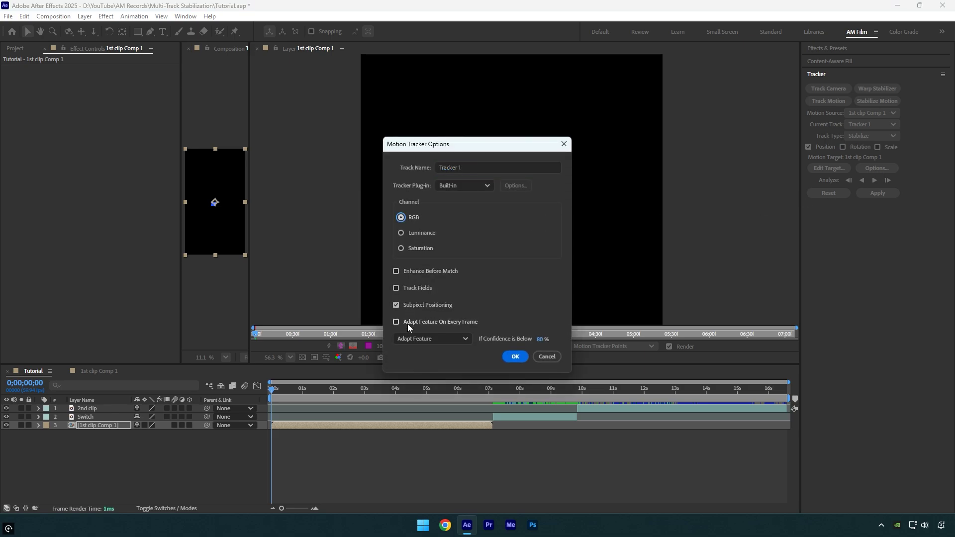
left_click(397, 322)
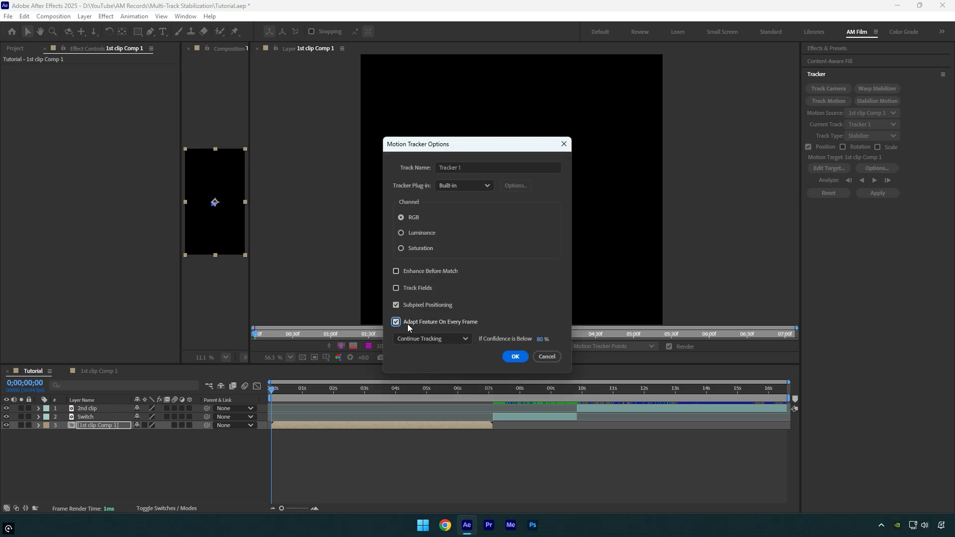
left_click(515, 357)
left_click(877, 183)
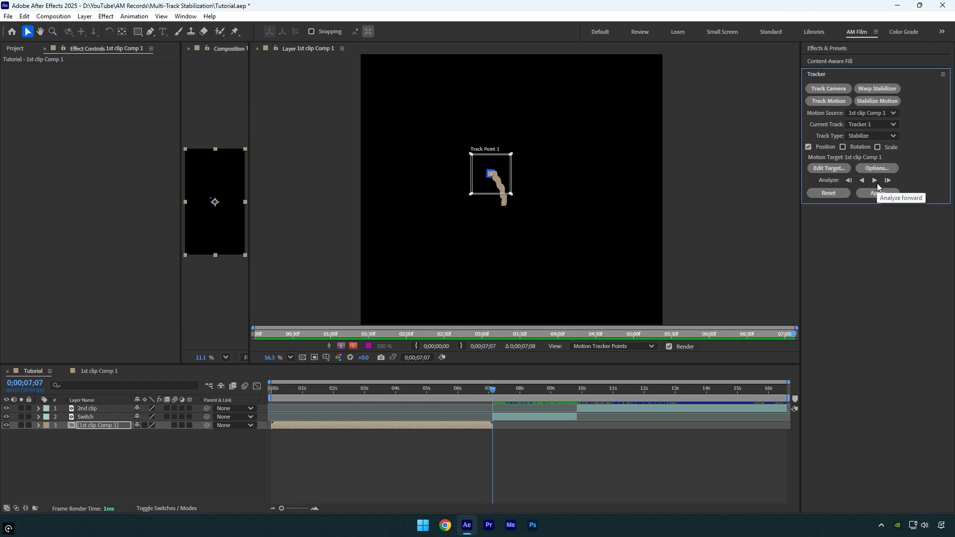
left_click(879, 192)
left_click(489, 271)
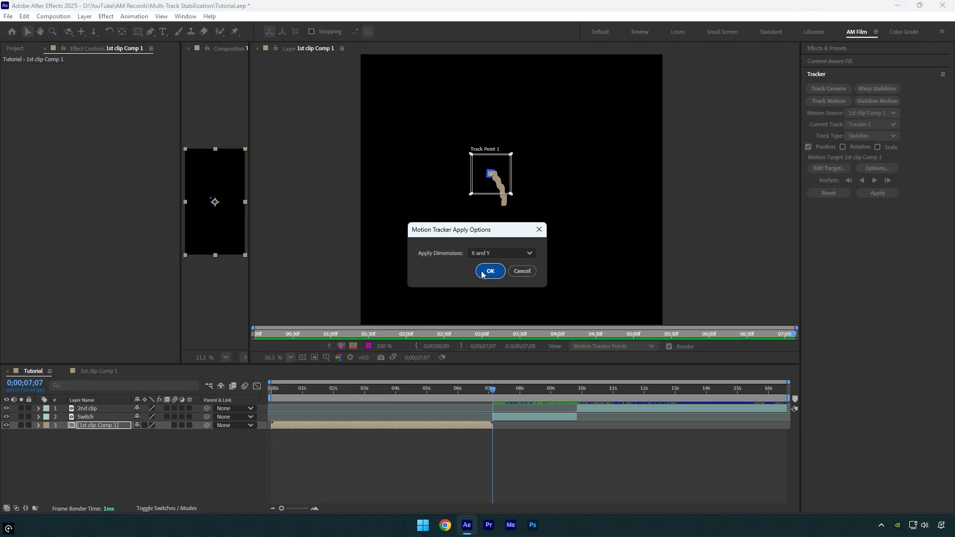
left_click(258, 48)
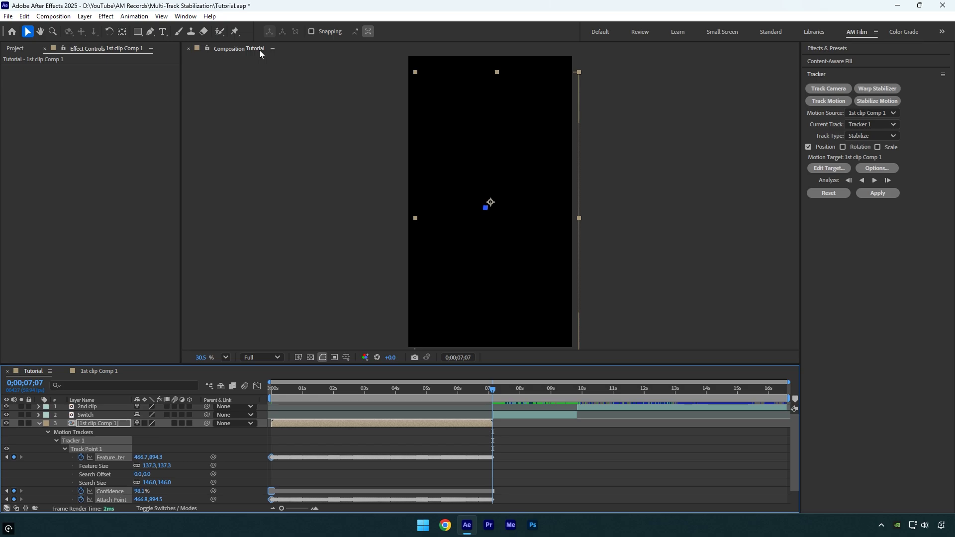
Step: In 1st clip Comp 1, show the 1st clip footage and hide the track solid, then close it
left_click(96, 373)
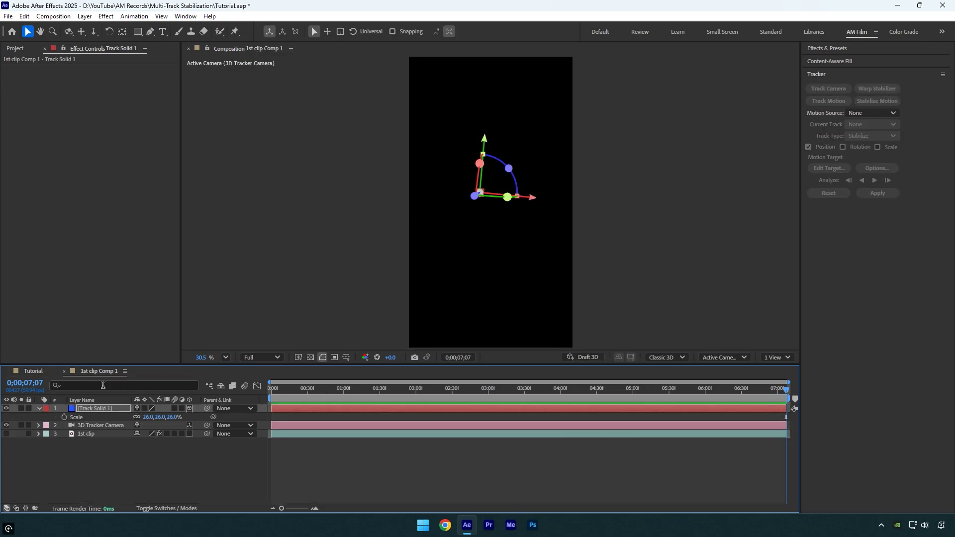
left_click(6, 434)
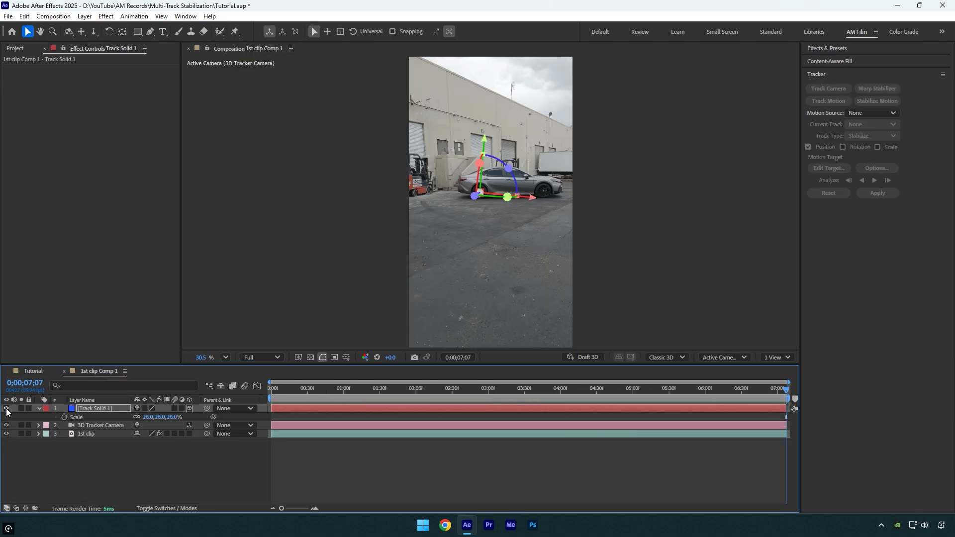
left_click(7, 408)
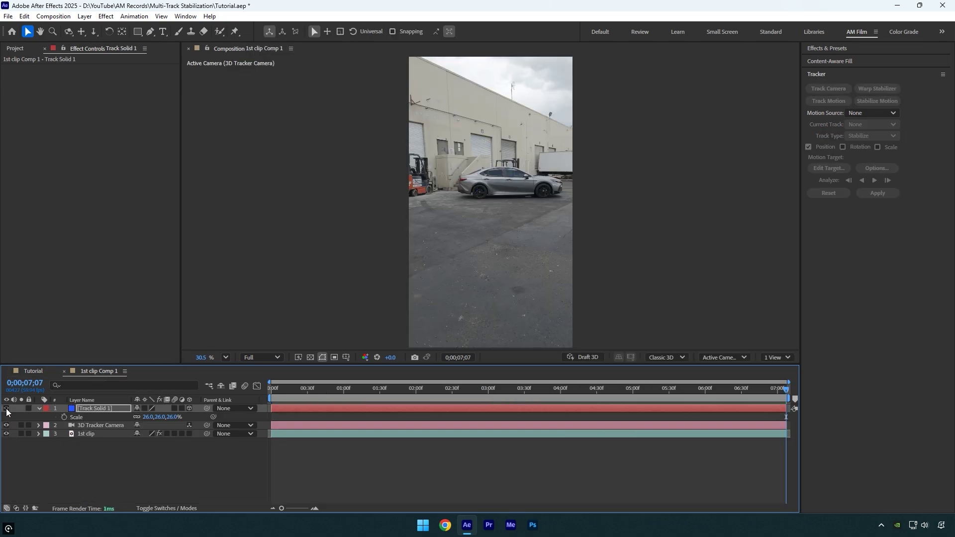
left_click(64, 372)
Step: At about 4.5 seconds, set the 1st clip Comp 1 Scale to 130%
mouse_move(406, 389)
left_mouse_down()
mouse_move(321, 390)
mouse_move(416, 387)
left_mouse_up()
key("s")
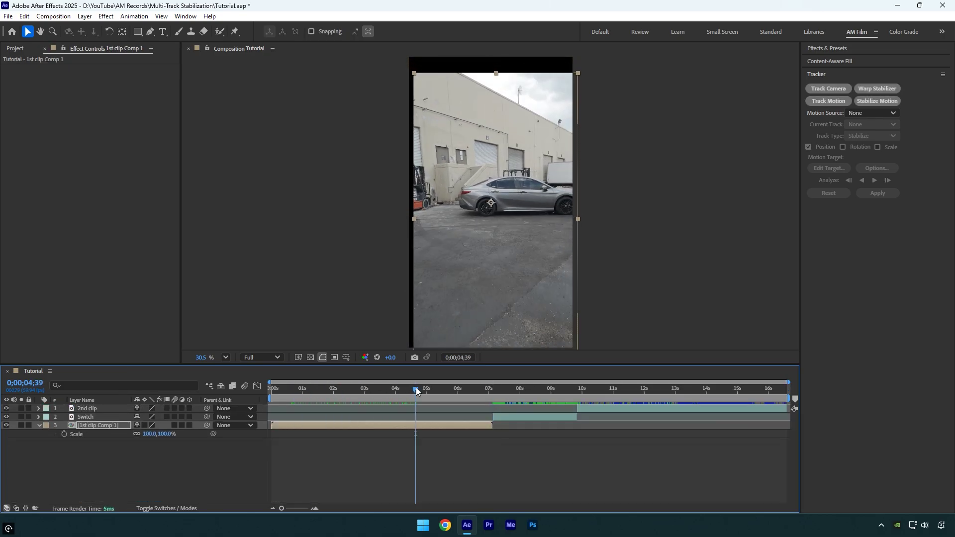
left_click(151, 434)
type("130")
key("Return")
Step: Overlay a proportional grid, zoom in to inspect, then set the viewer to Fit
left_click(346, 357)
left_click(367, 378)
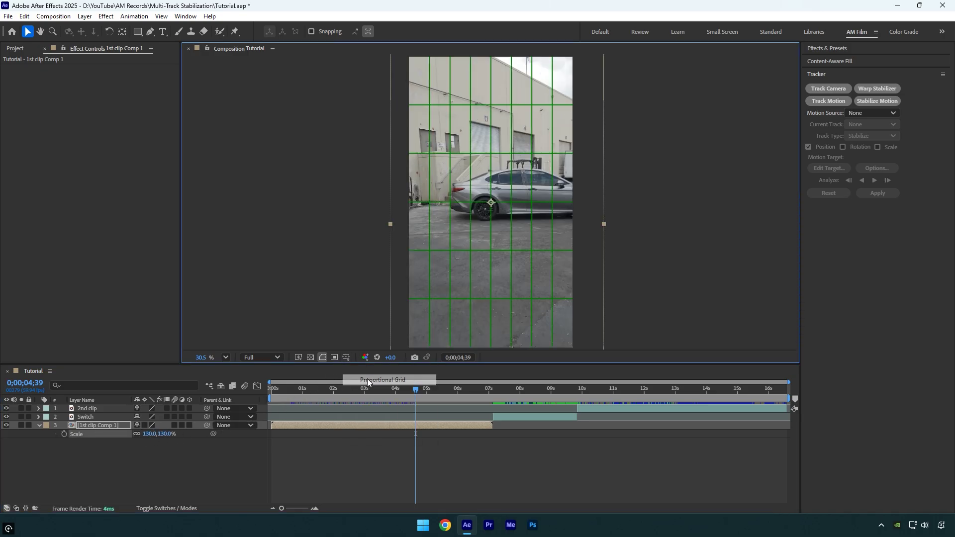
scroll(481, 267, "up", 10)
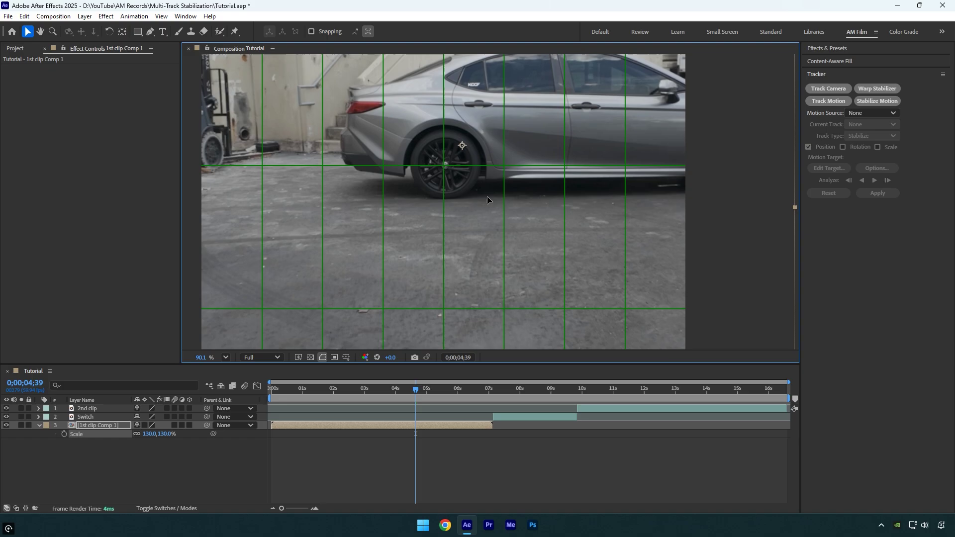
left_click(226, 357)
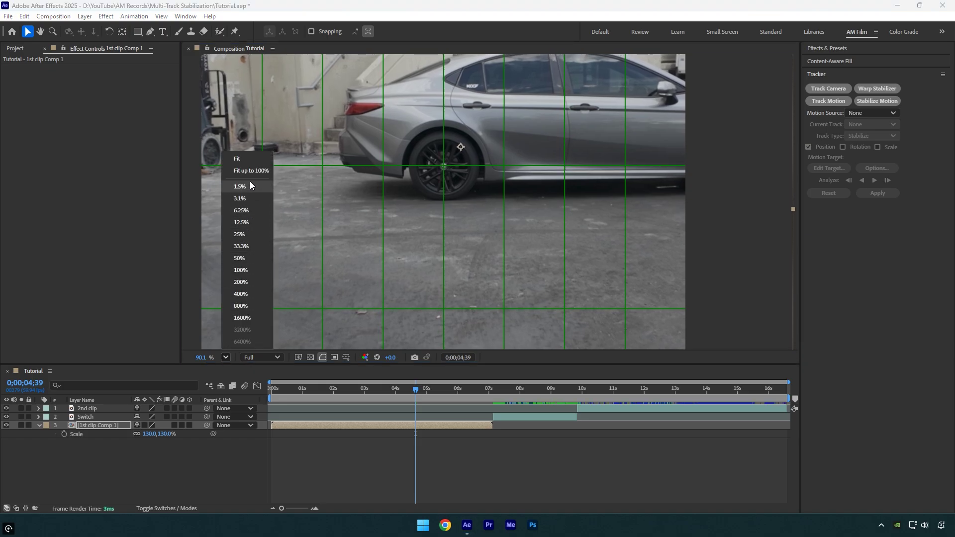
left_click(249, 169)
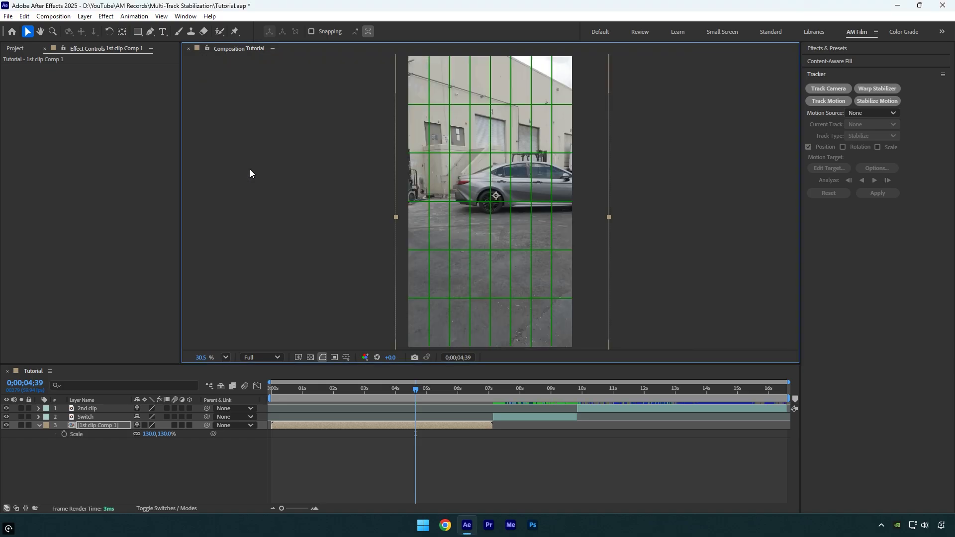
Step: Pre-compose the 2nd clip layer into 2nd clip Comp 1
left_click(594, 407)
left_click(593, 395)
right_click(596, 407)
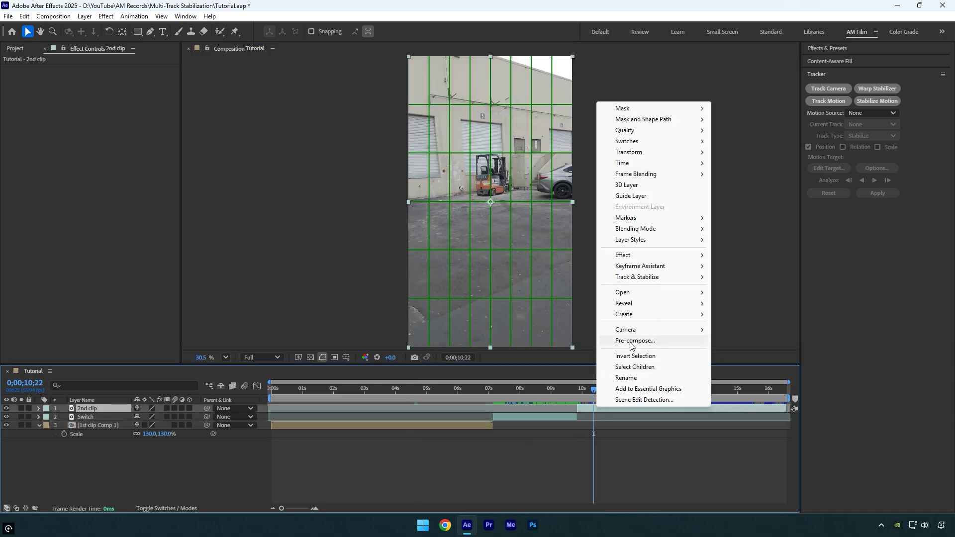
left_click(630, 342)
left_click(526, 335)
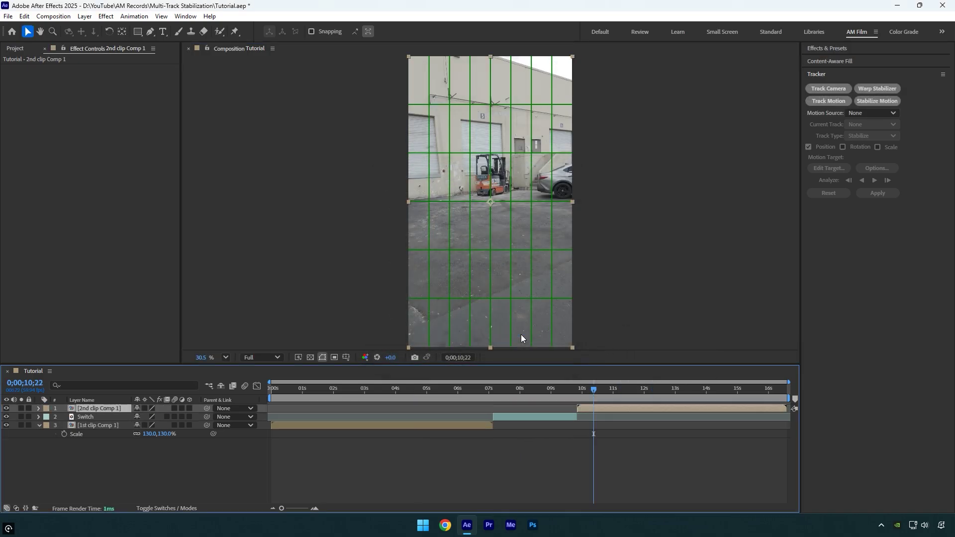
Step: Inside 2nd clip Comp 1, camera-track the footage and create a solid and camera on a forklift point
double_click(602, 407)
left_click(575, 410)
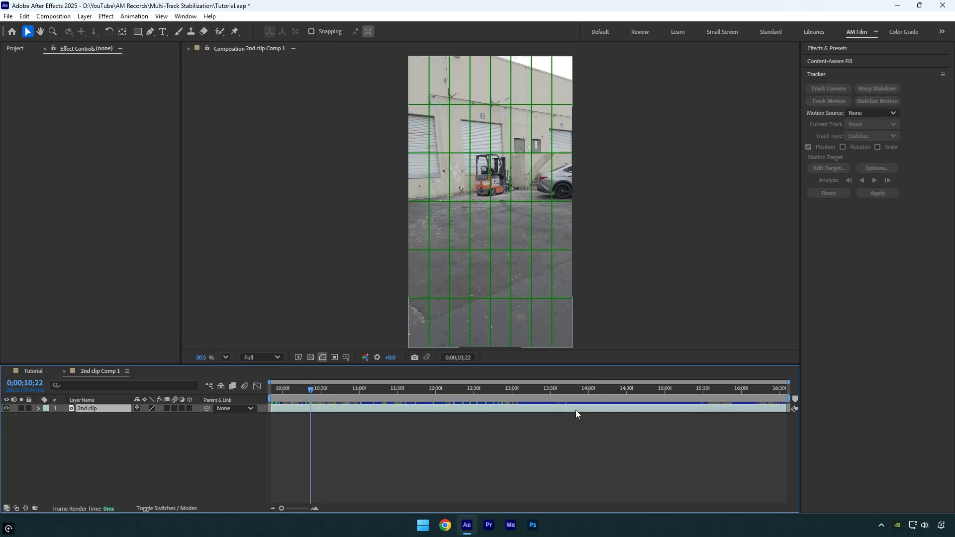
left_click(817, 90)
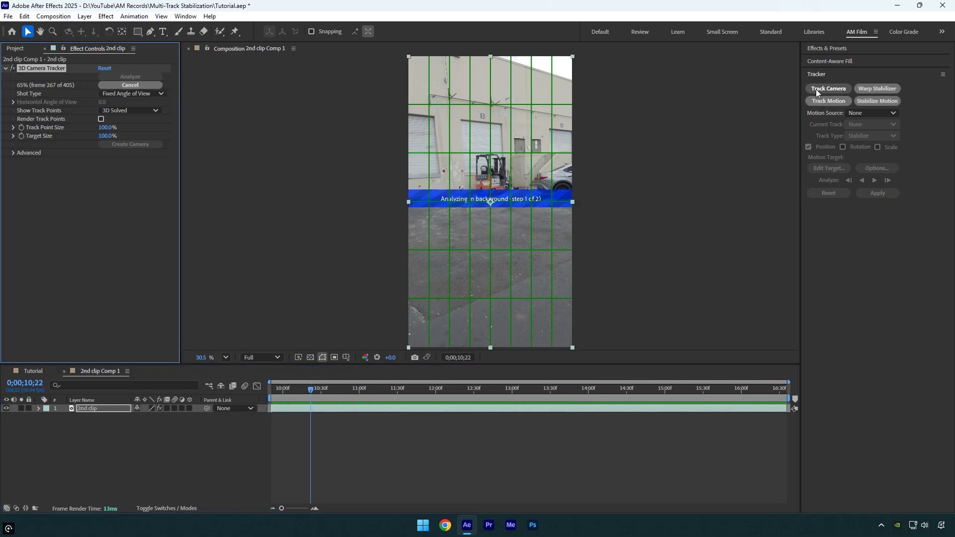
left_click_drag(646, 388, 825, 389)
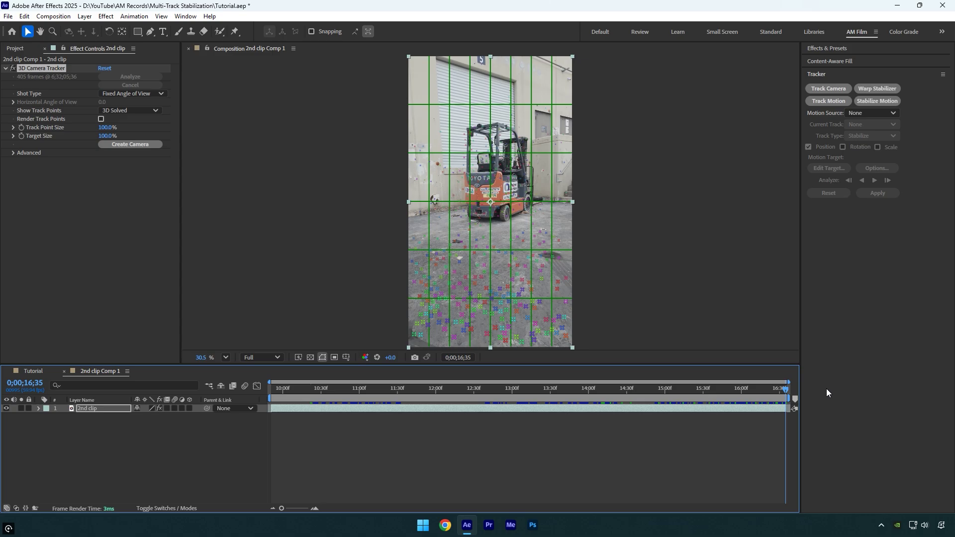
right_click(489, 187)
left_click(514, 204)
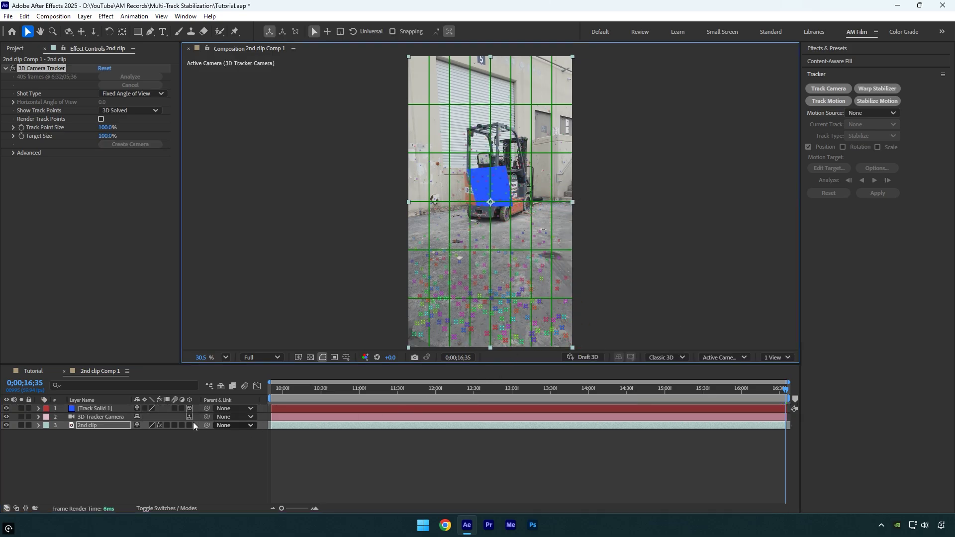
Step: Rotate the track solid to face the camera, scale it to 33%, and hide the 2nd clip footage
left_click(85, 408)
left_click_drag(506, 200, 517, 227)
key("s")
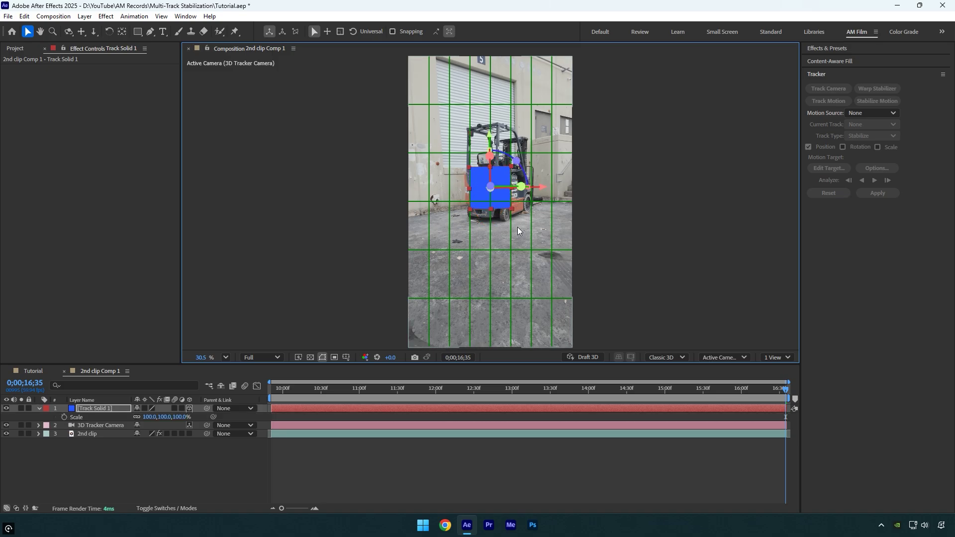
left_click(157, 419)
left_click_drag(157, 417, 113, 416)
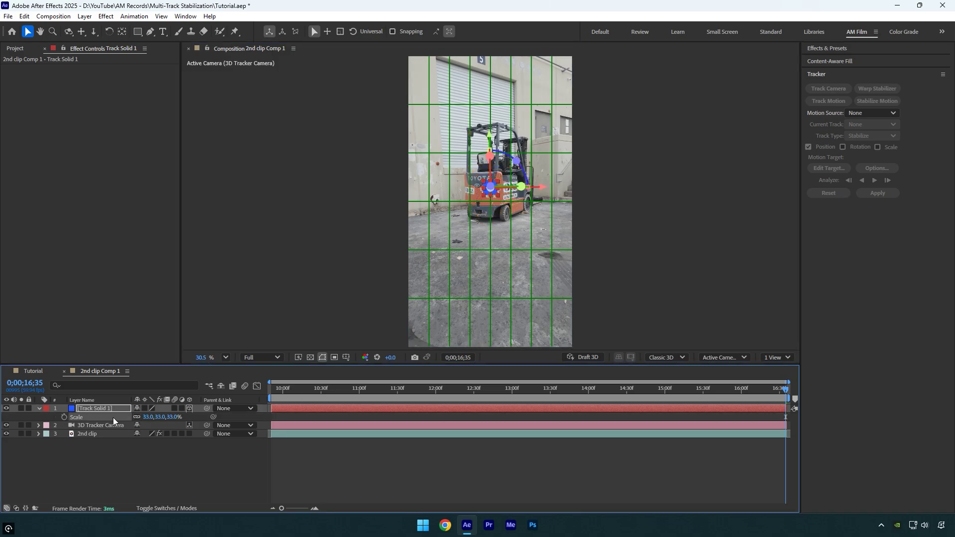
left_click(6, 434)
Step: In Tutorial, start Stabilize Motion with Tracker 1 and enlarge the feature box around the blue solid
left_click(39, 368)
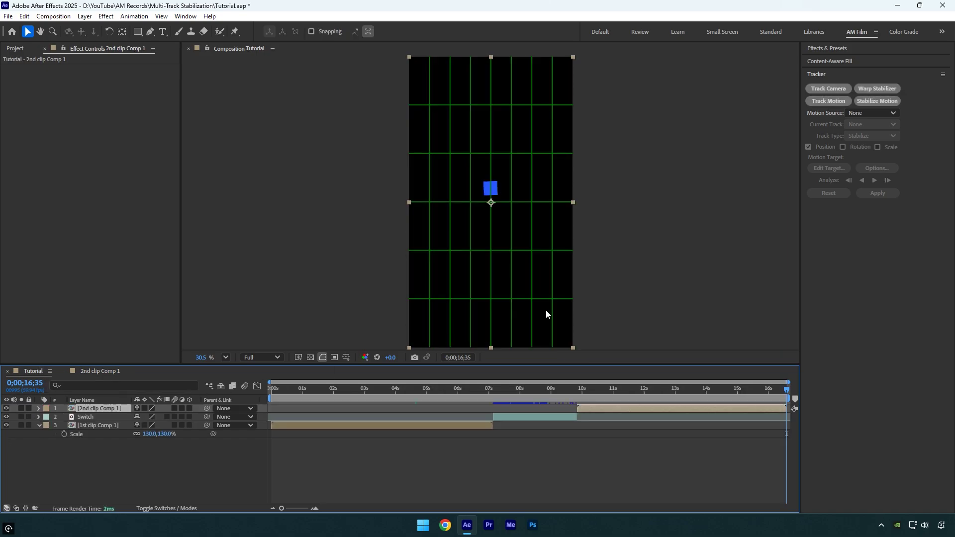
left_click(874, 105)
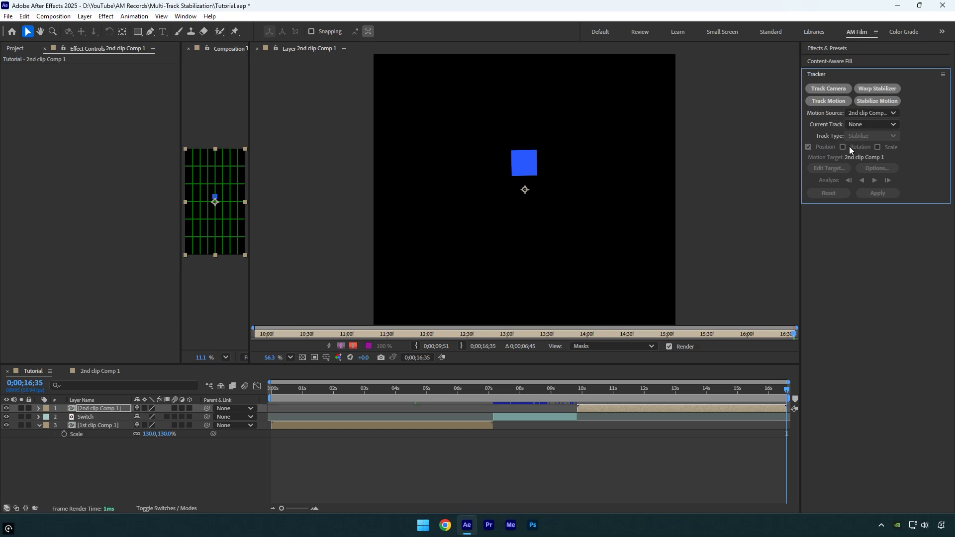
left_click(868, 124)
left_click(870, 155)
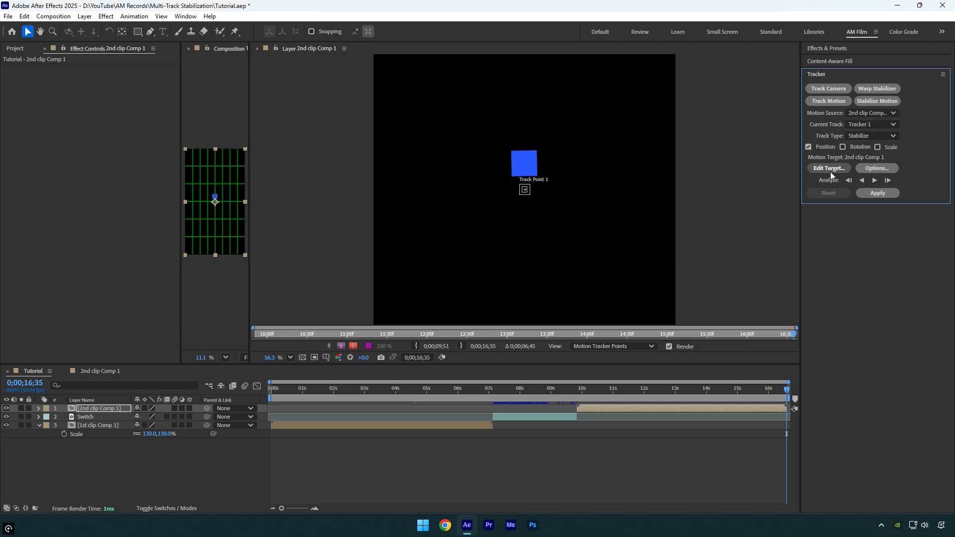
left_click_drag(529, 195, 532, 173)
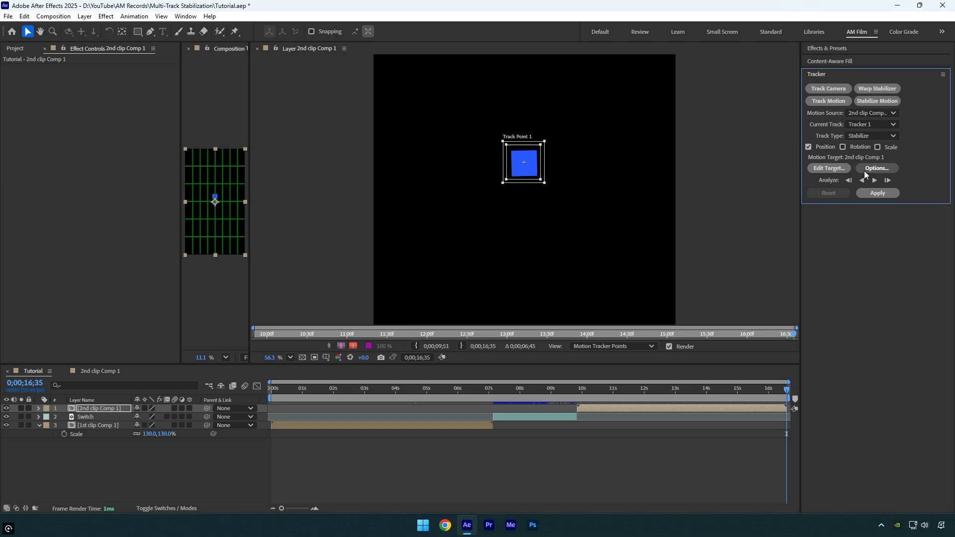
Step: Set tracker options to RGB with Adapt Feature On Every Frame, then apply in X and Y
left_click(864, 171)
left_click(413, 217)
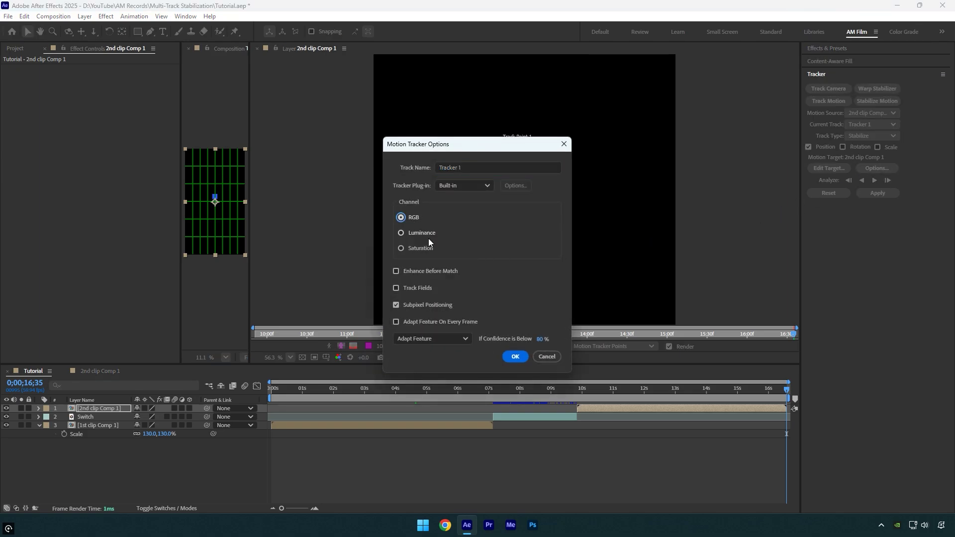
left_click(398, 321)
left_click(516, 357)
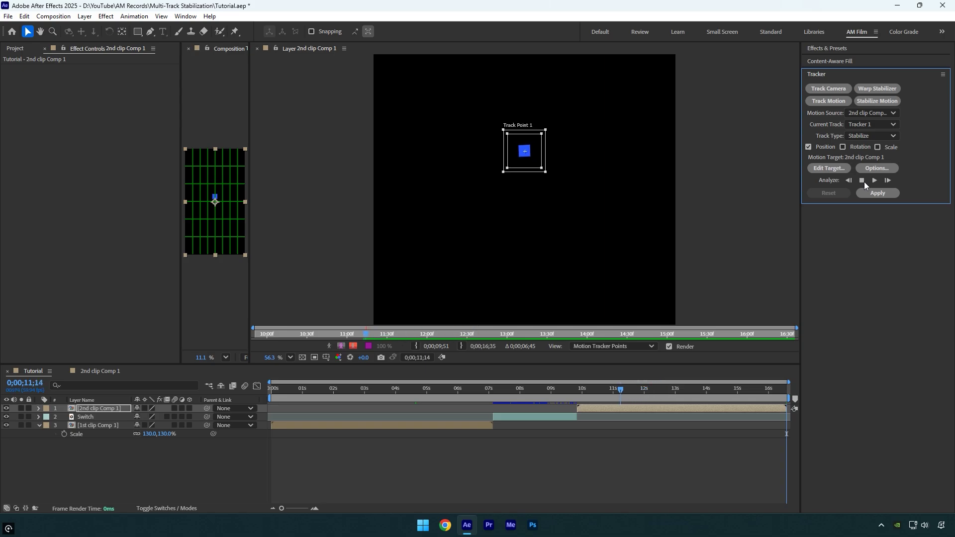
left_click(878, 193)
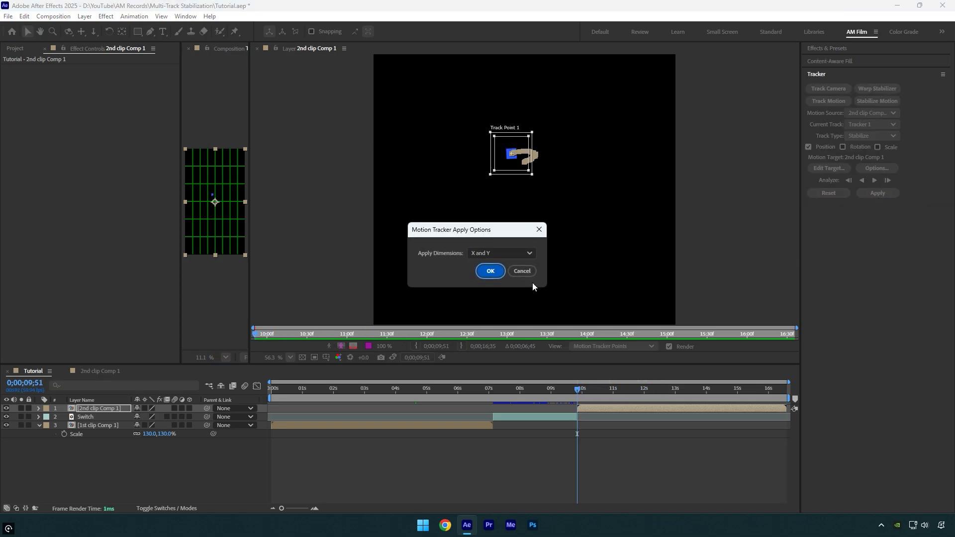
left_click(479, 272)
Step: In 2nd clip Comp 1, show the 2nd clip footage and hide Track Solid 1, then close it
left_click(258, 49)
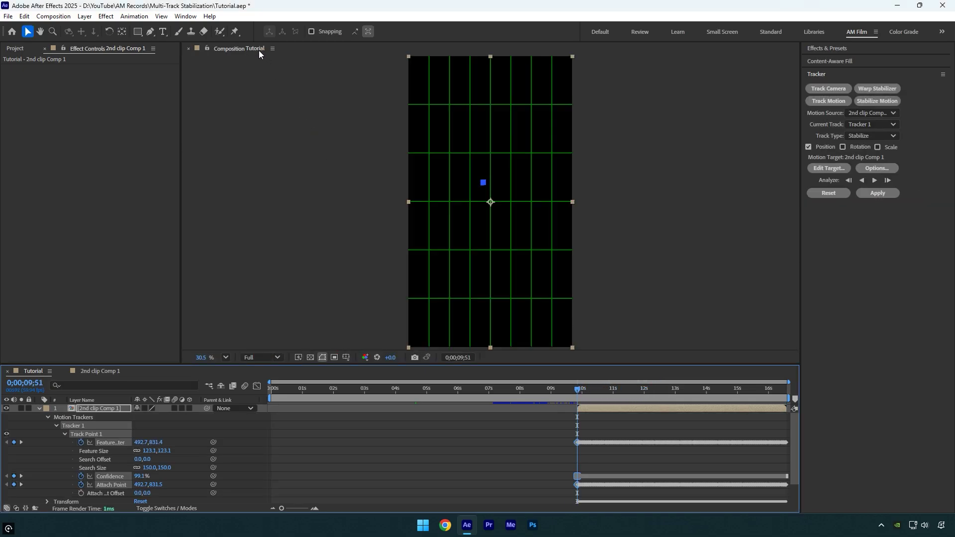
left_click(91, 371)
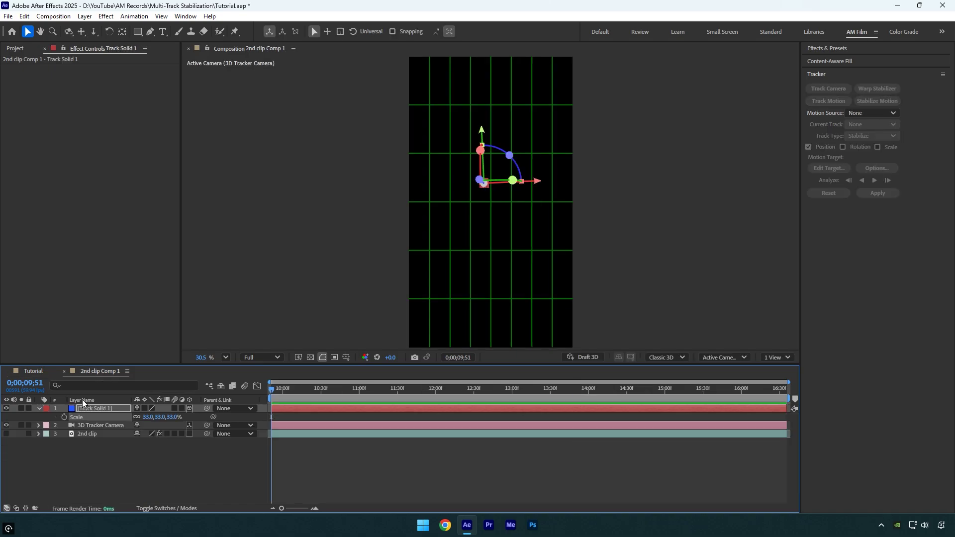
left_click(5, 434)
left_click(6, 409)
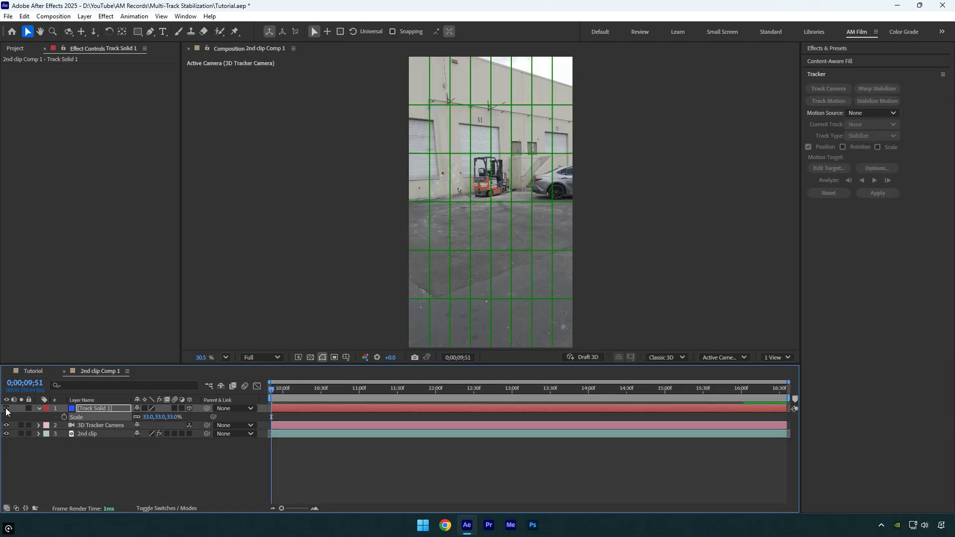
left_click(63, 371)
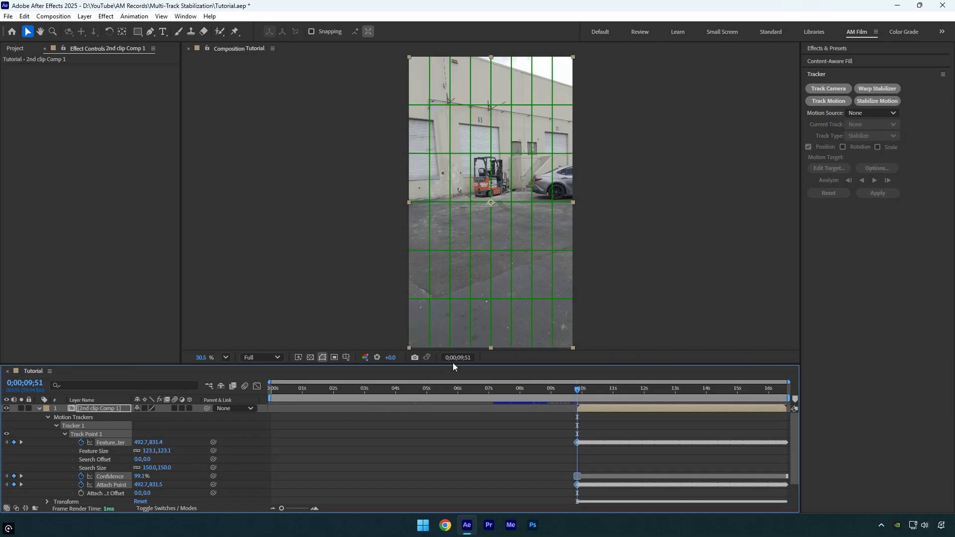
Step: Set the 2nd clip Comp 1 Scale to 130% and preview later frames
key("s")
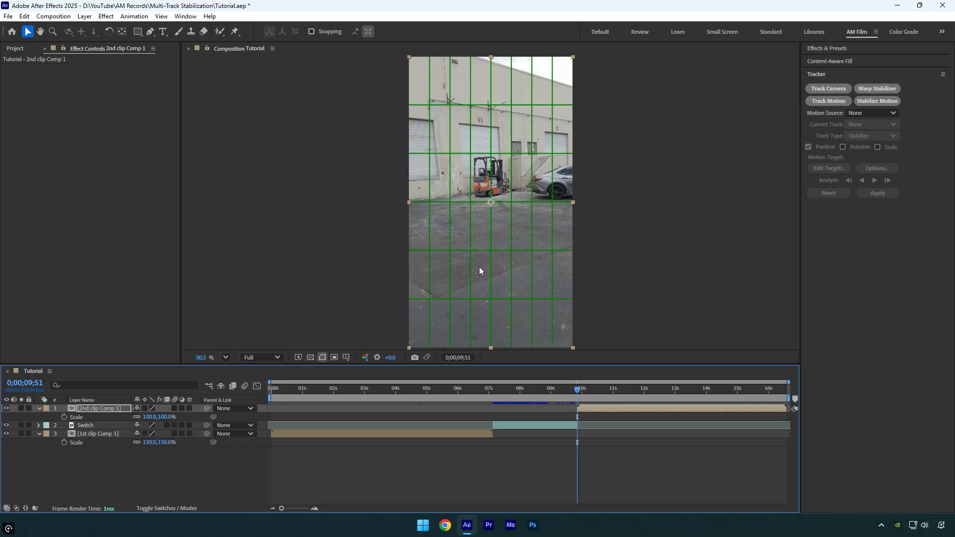
left_click(152, 417)
type("130")
key("Return")
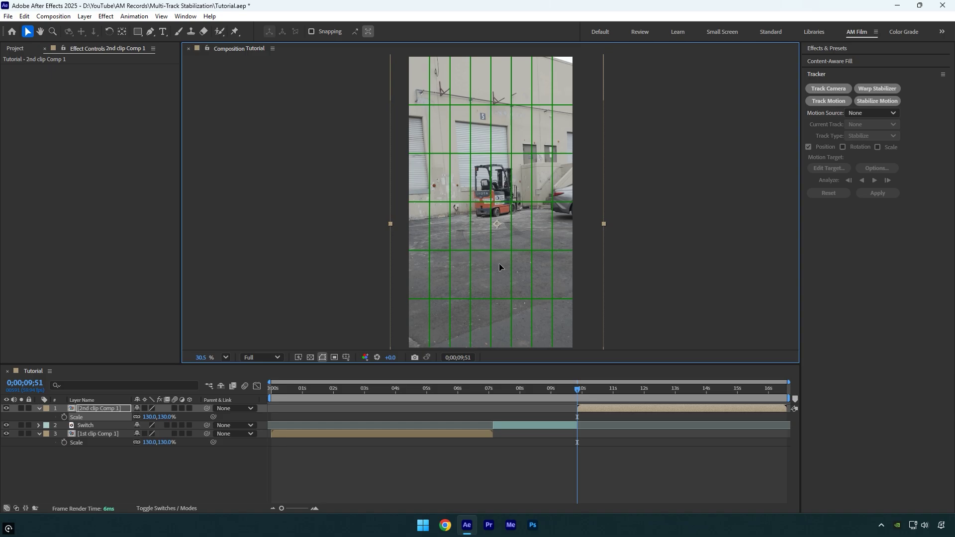
left_click_drag(592, 389, 527, 390)
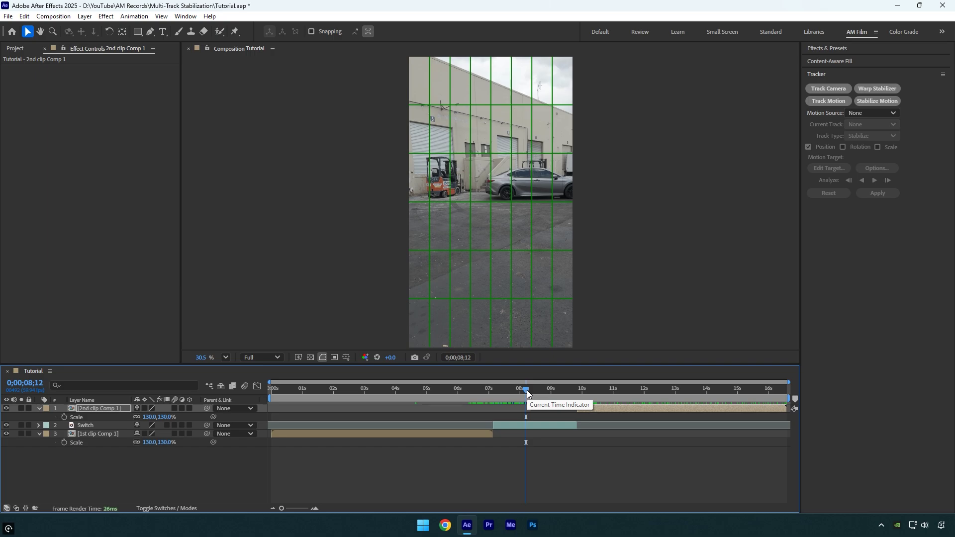
Step: Reveal anchor point and position on 1st clip Comp 1, and position and scale on Switch
left_click(467, 436)
key("shift+a")
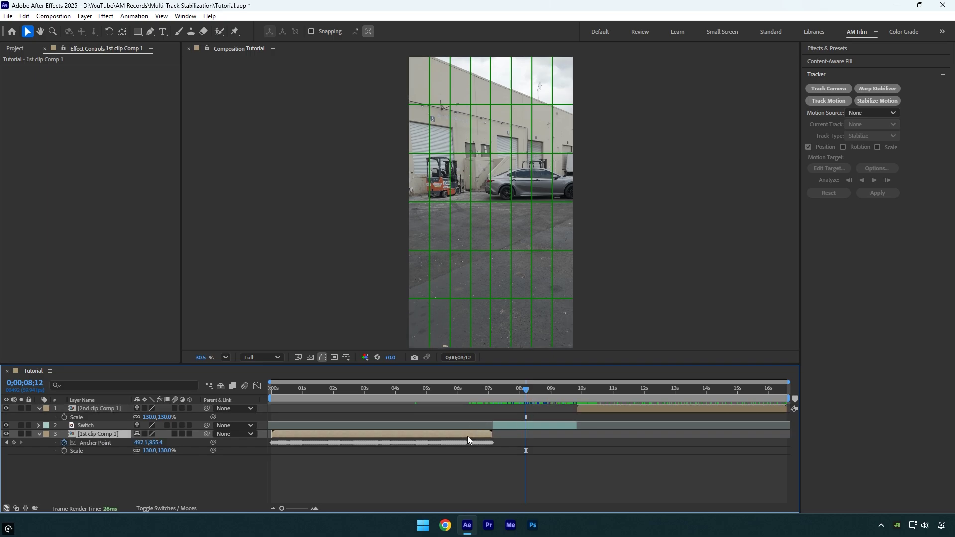
key("shift+p")
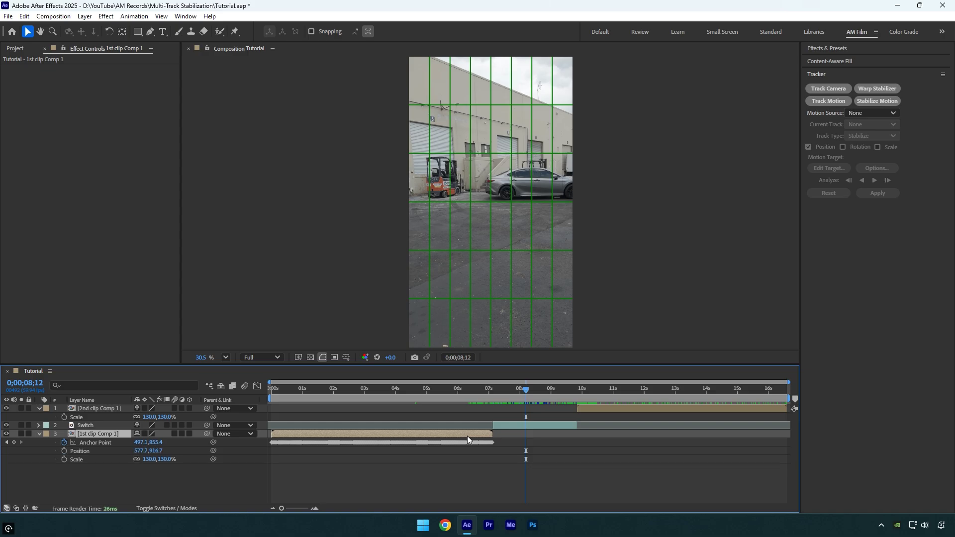
left_click(515, 425)
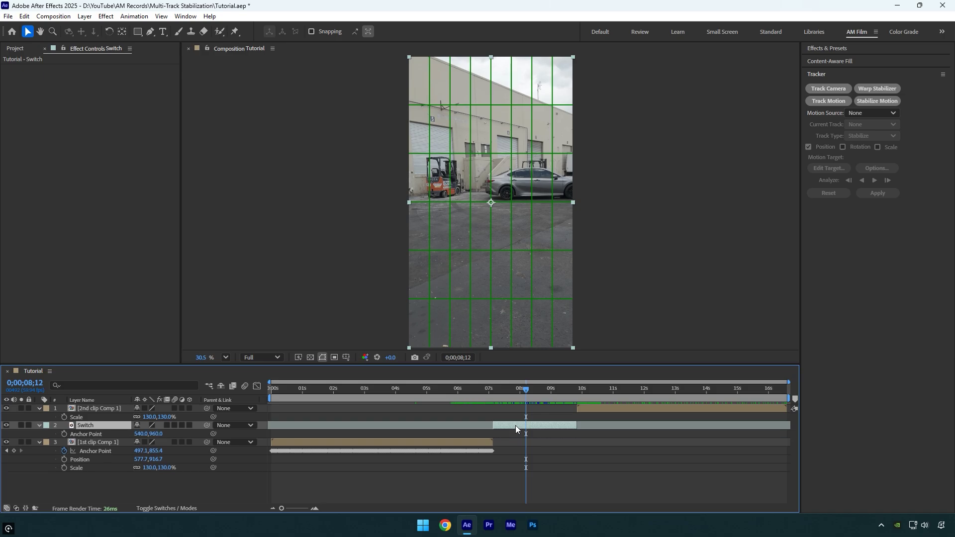
key("shift+p")
key("shift+s")
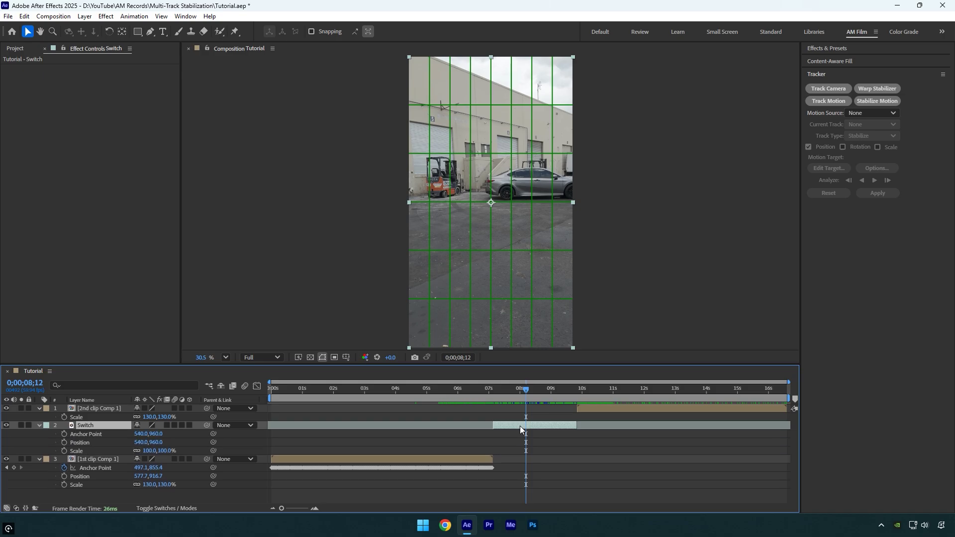
Step: Reveal anchor point and position on 2nd clip Comp 1, then jump to the Switch layer's In point
left_click(594, 412)
key("shift+a")
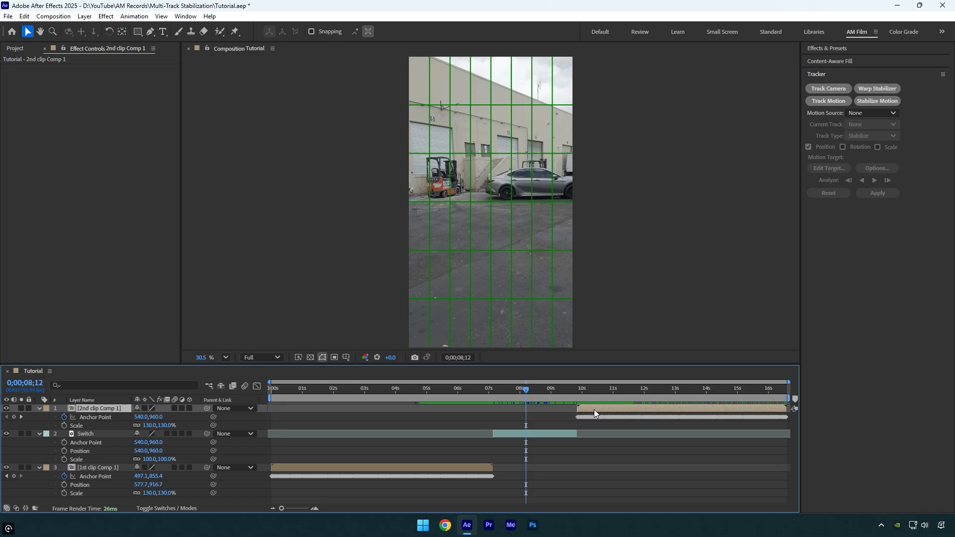
key("shift+p")
left_click(511, 441)
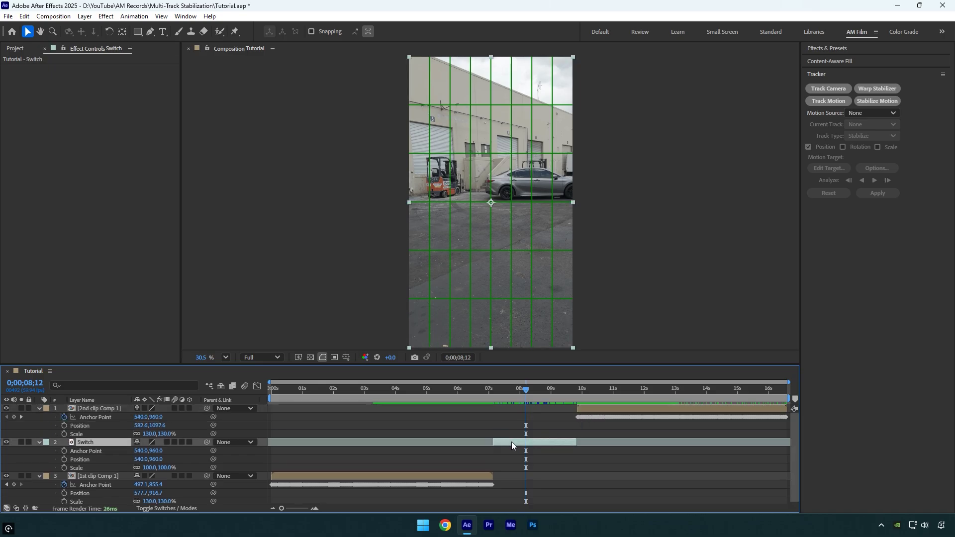
key("i")
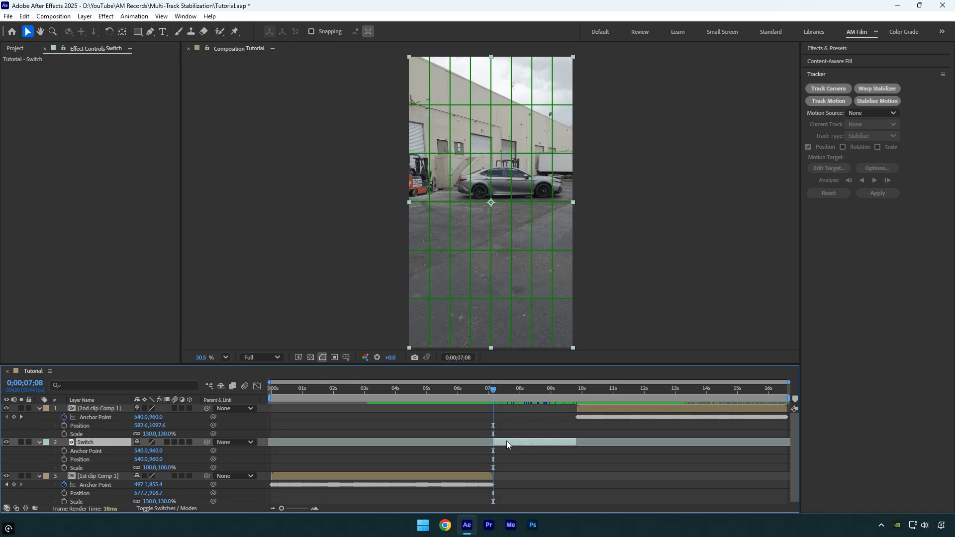
Step: Keyframe the Switch layer's anchor point and position, setting its anchor point to 497.1,855.4 from the 1st clip
left_click(64, 451)
left_click(64, 459)
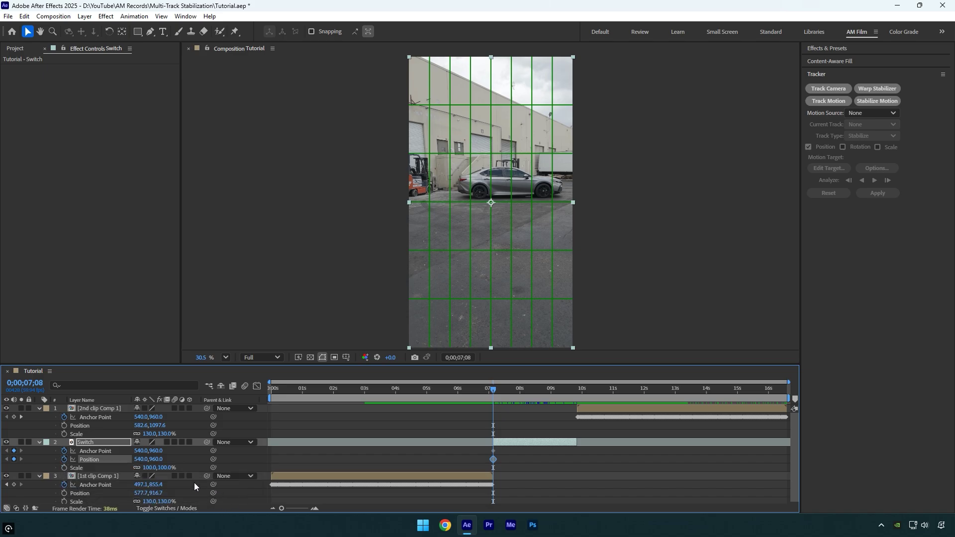
left_click(140, 485)
key("ctrl+c")
left_click(140, 450)
key("ctrl+v")
key("Return")
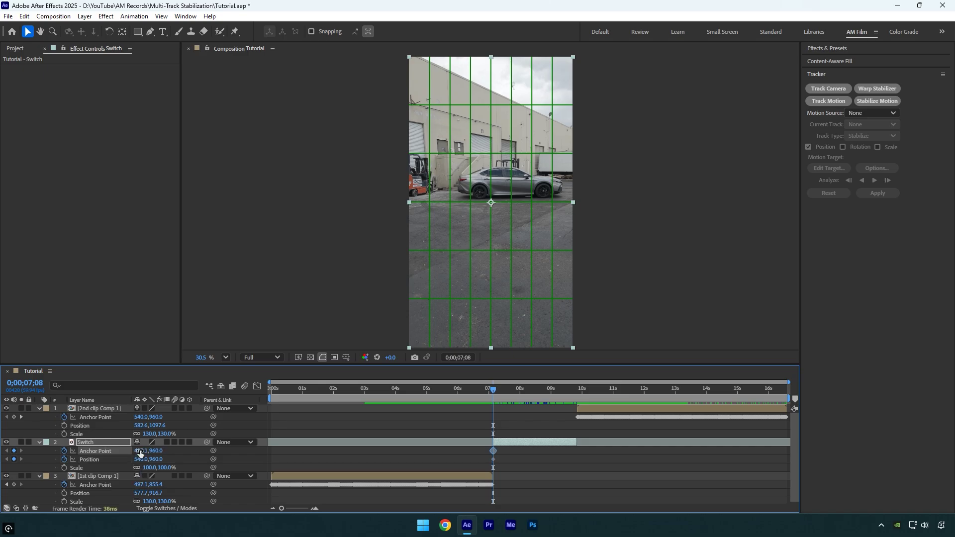
left_click(156, 485)
left_click(153, 451)
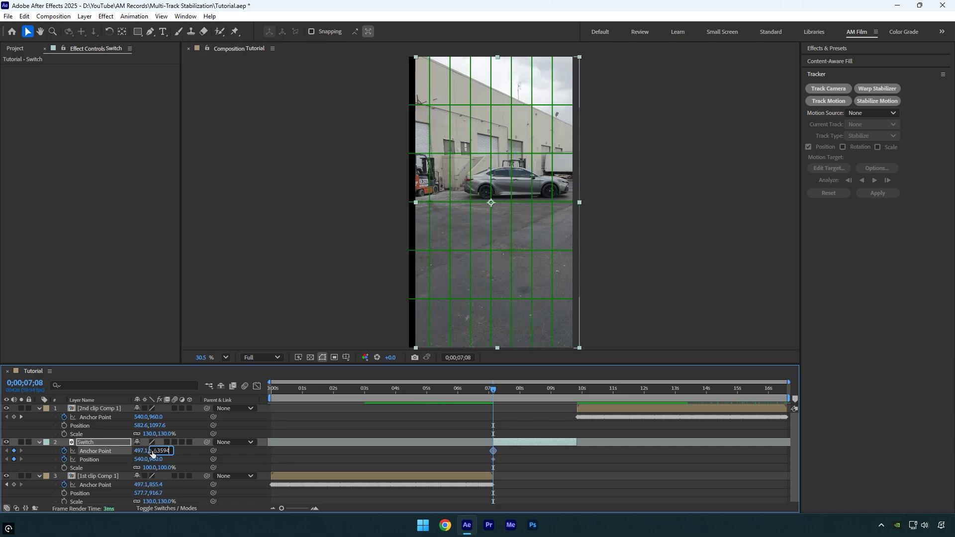
key("Return")
Step: Copy the 1st clip's position 577.7,916.7 into the Switch layer's position
left_click(140, 493)
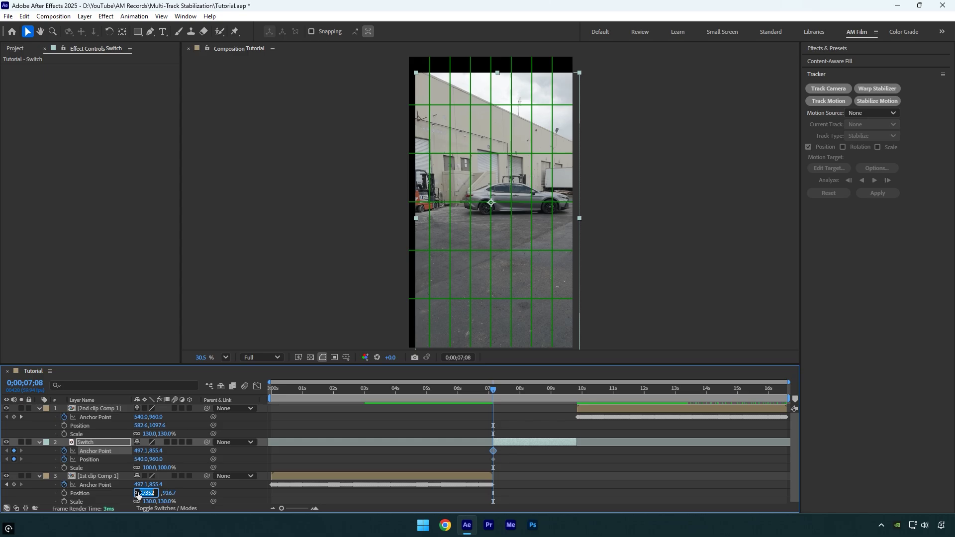
key("ctrl+c")
left_click(141, 459)
key("ctrl+v")
key("Return")
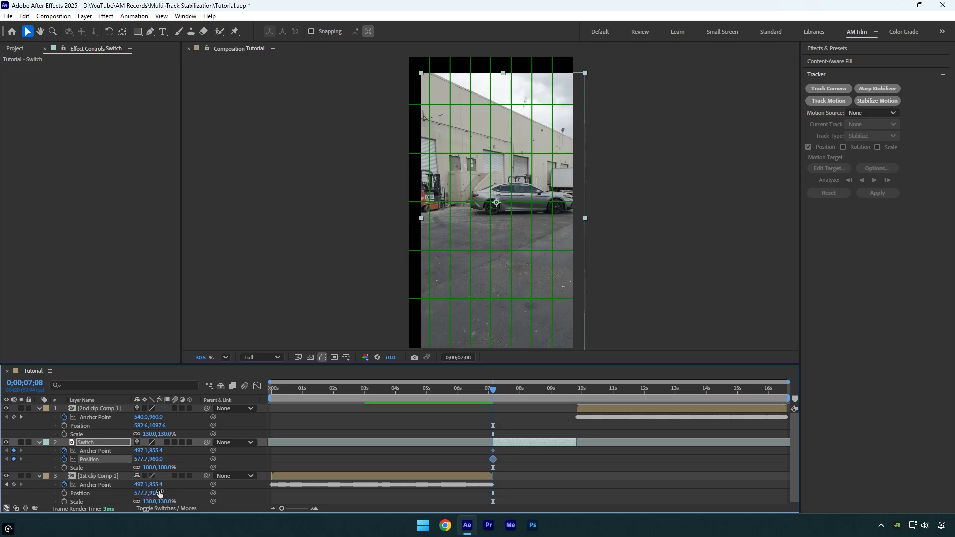
left_click(158, 493)
key("ctrl+c")
left_click(155, 459)
key("ctrl+v")
key("Return")
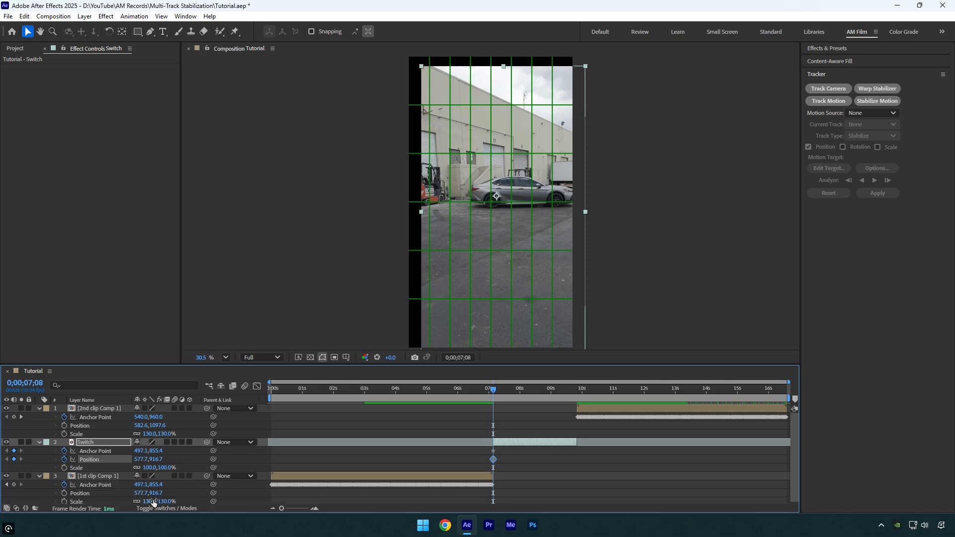
Step: Set the Switch layer's scale to 130%
left_click(149, 467)
type("130")
key("Return")
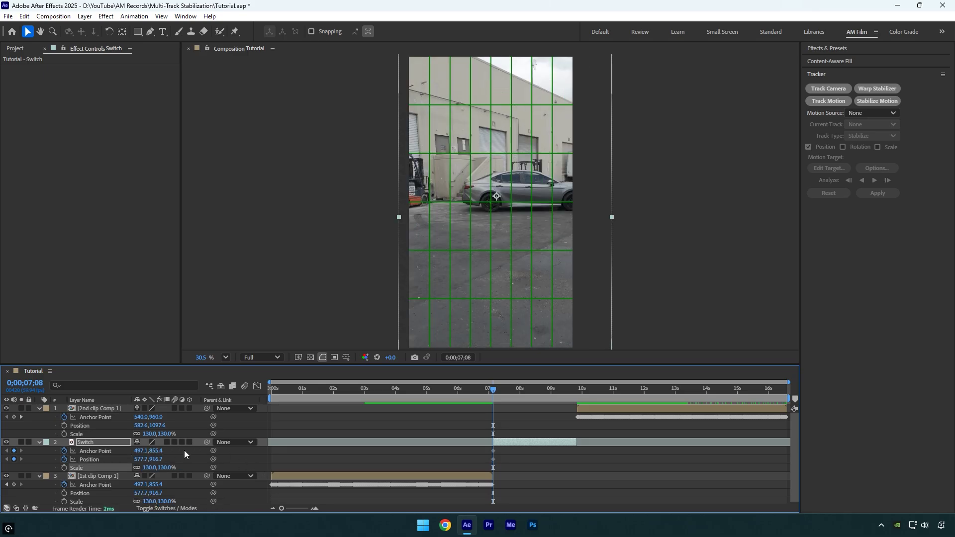
Step: At the Switch layer's out point, key its anchor point to 540,960 to match the 2nd clip
left_click_drag(490, 392, 526, 389)
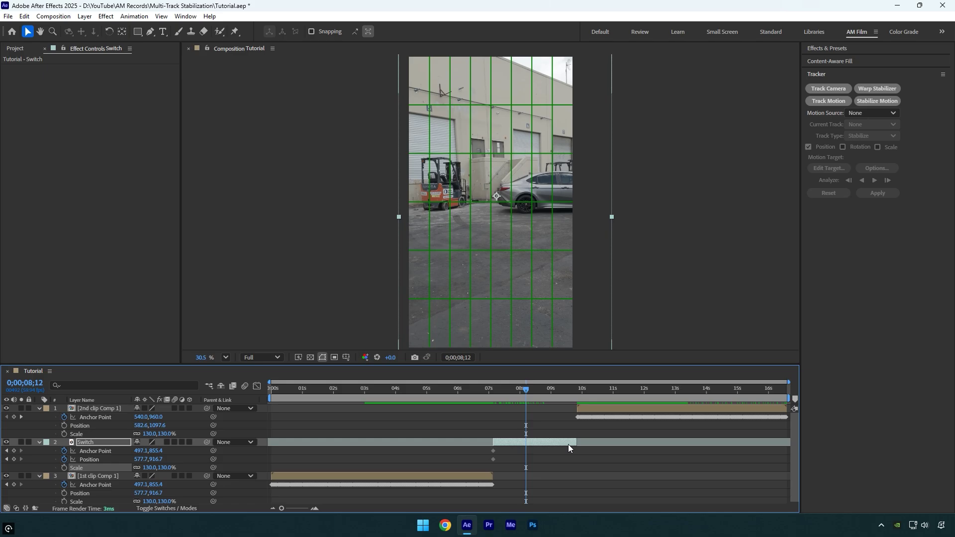
key("o")
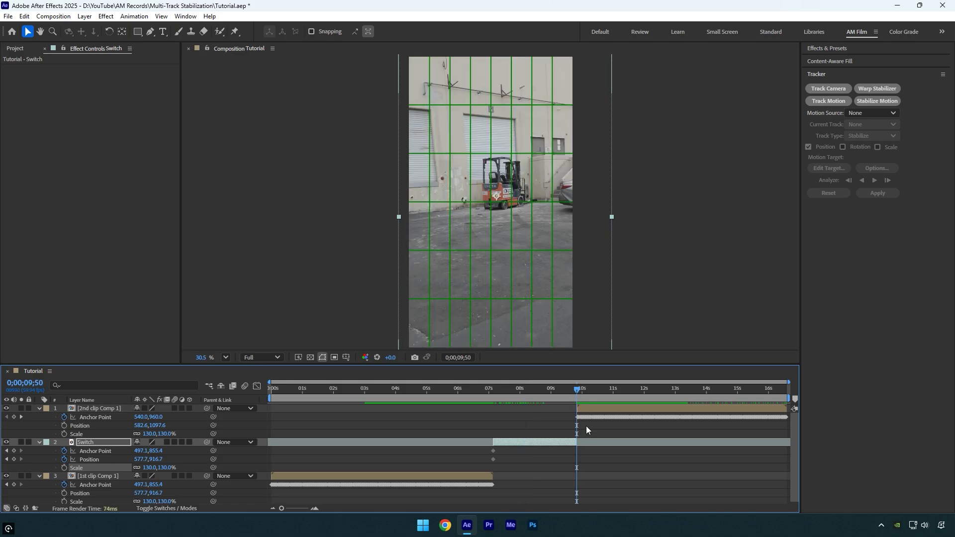
left_click(586, 411)
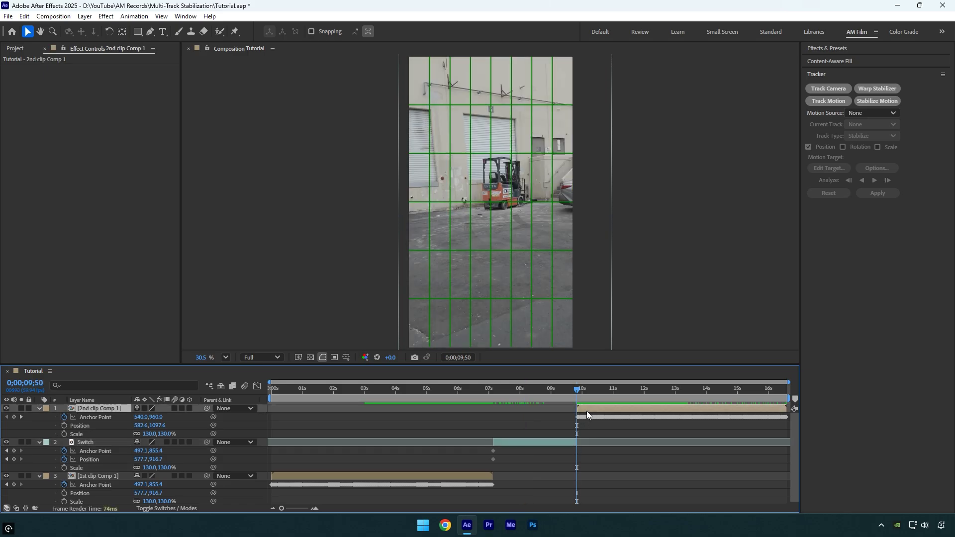
left_click(142, 417)
left_click(143, 450)
type("540")
key("Tab")
type("960")
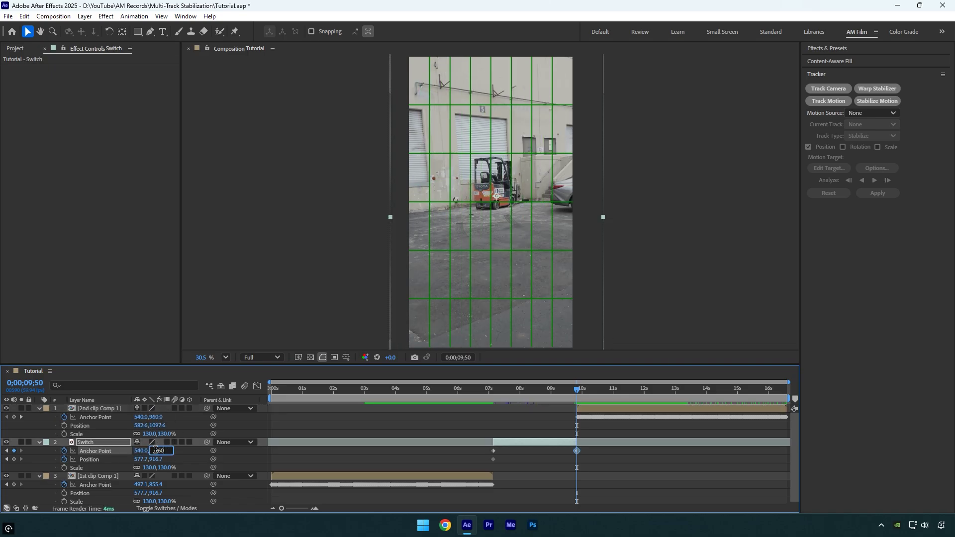
key("Return")
Step: Copy the 2nd clip's position 582.6,1097.6 into the Switch layer and review the transition
left_click(139, 425)
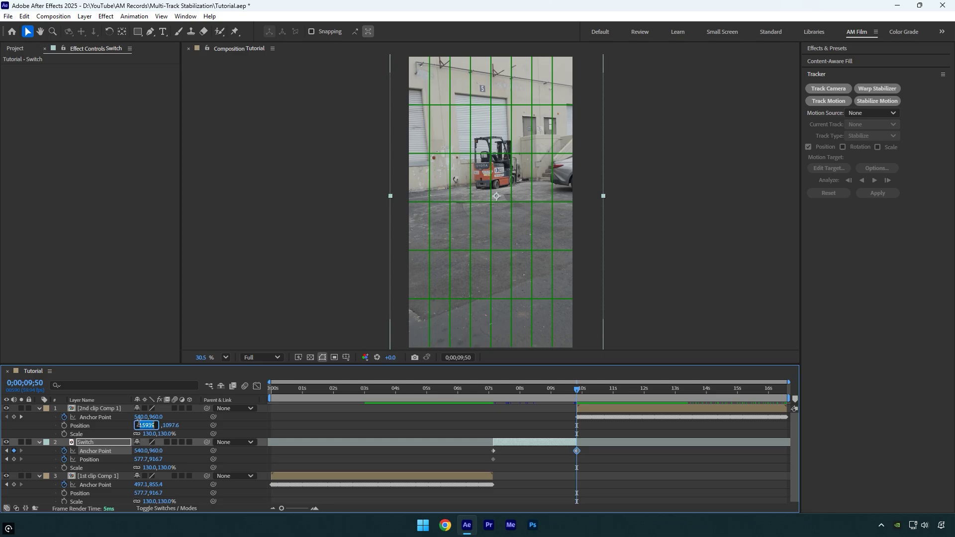
key("ctrl+c")
left_click(142, 459)
key("ctrl+v")
key("Return")
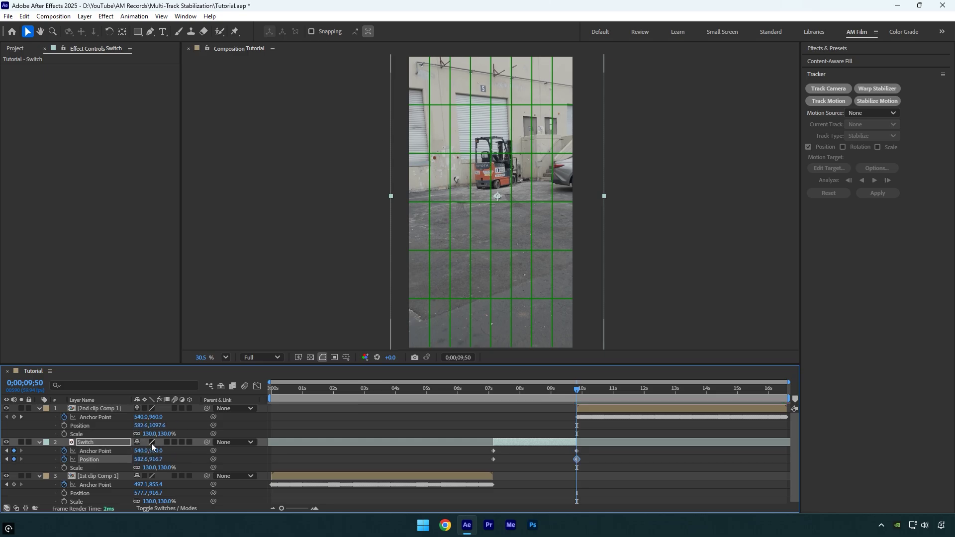
left_click(156, 426)
key("ctrl+c")
left_click(157, 459)
key("ctrl+v")
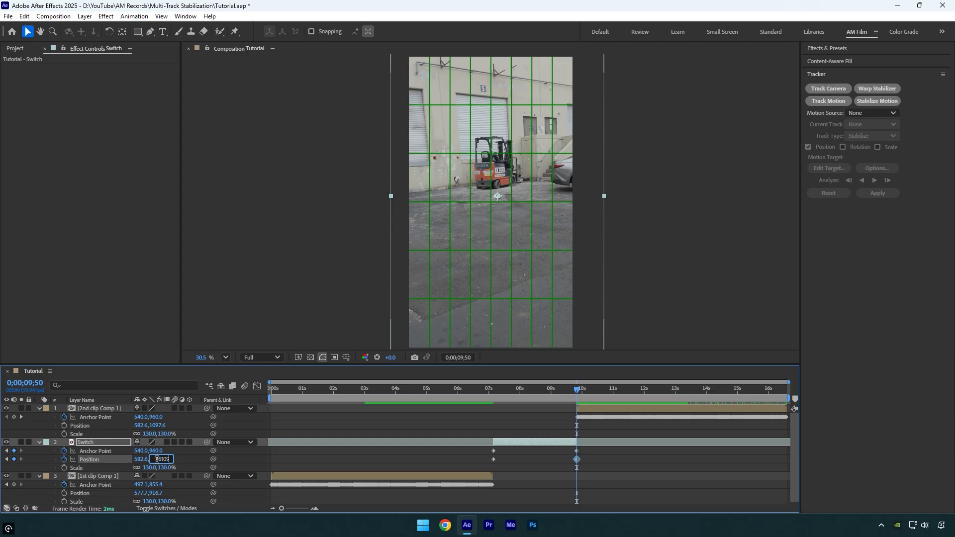
key("Return")
left_click_drag(576, 392, 475, 394)
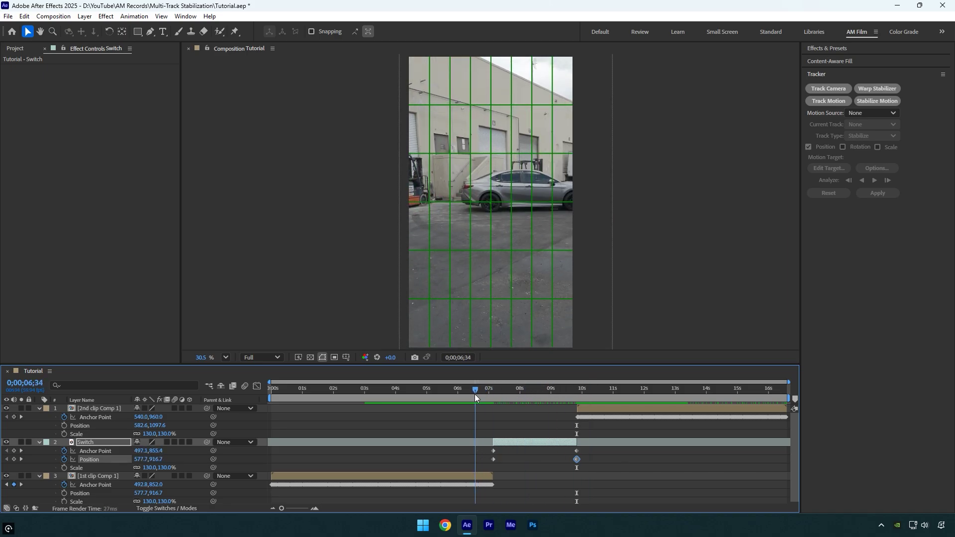
Step: Collapse the properties and pre-compose the 1st clip, Switch and 2nd clip layers into Pre-comp 1, moving all attributes
left_click(443, 426)
key("ctrl+grave")
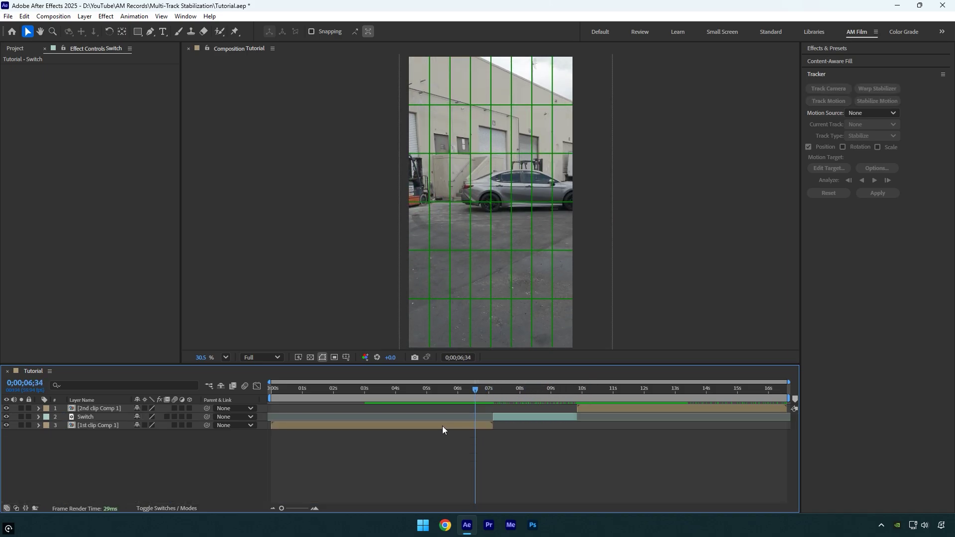
left_click(80, 421)
left_click(90, 410, "shift")
right_click(99, 427)
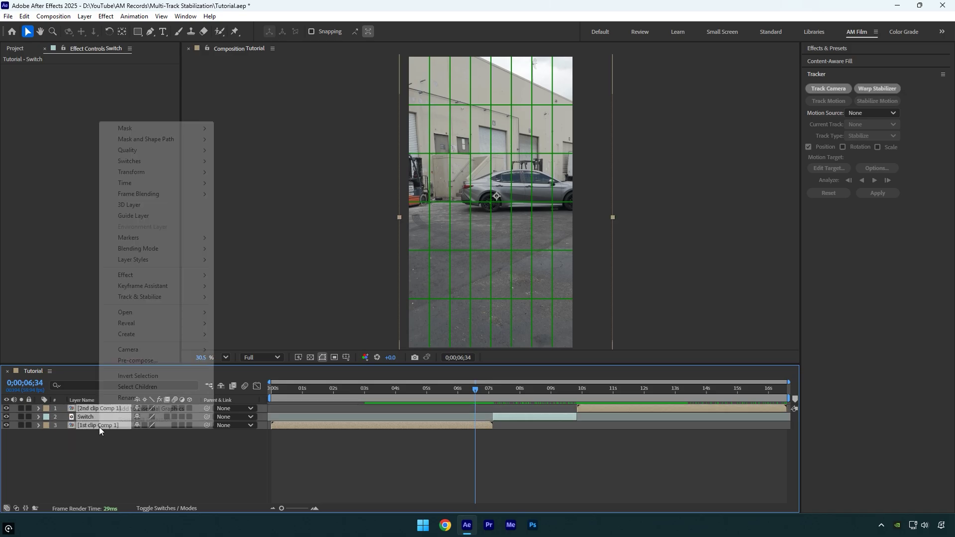
left_click(139, 361)
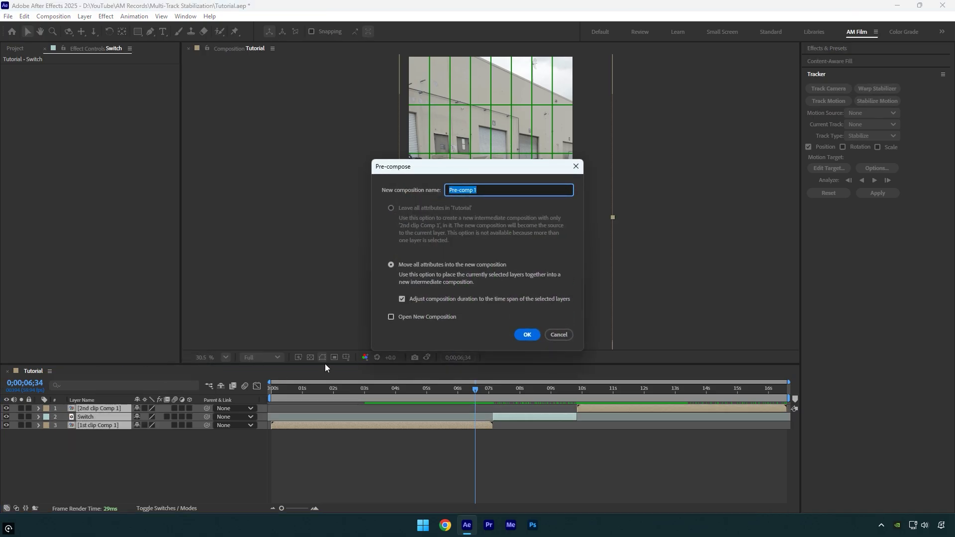
left_click(434, 267)
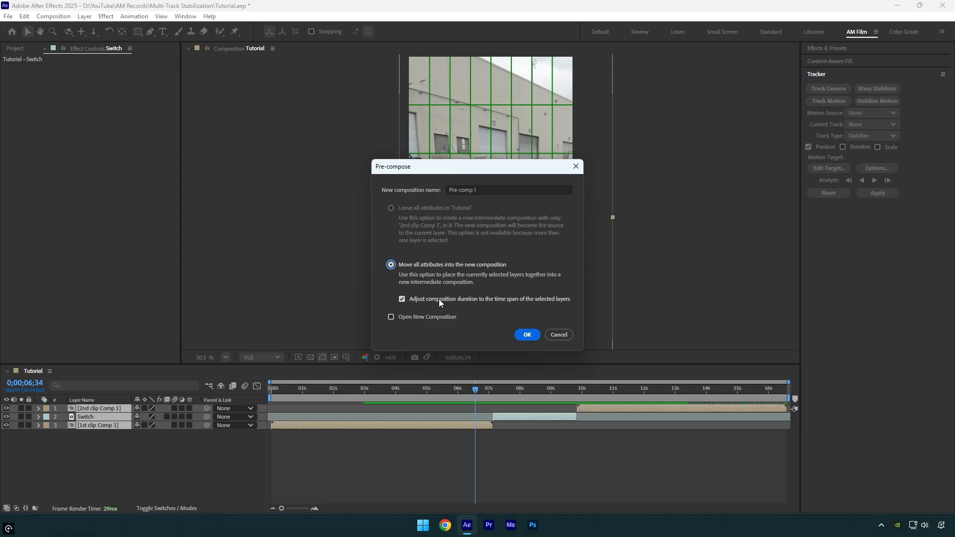
left_click(524, 336)
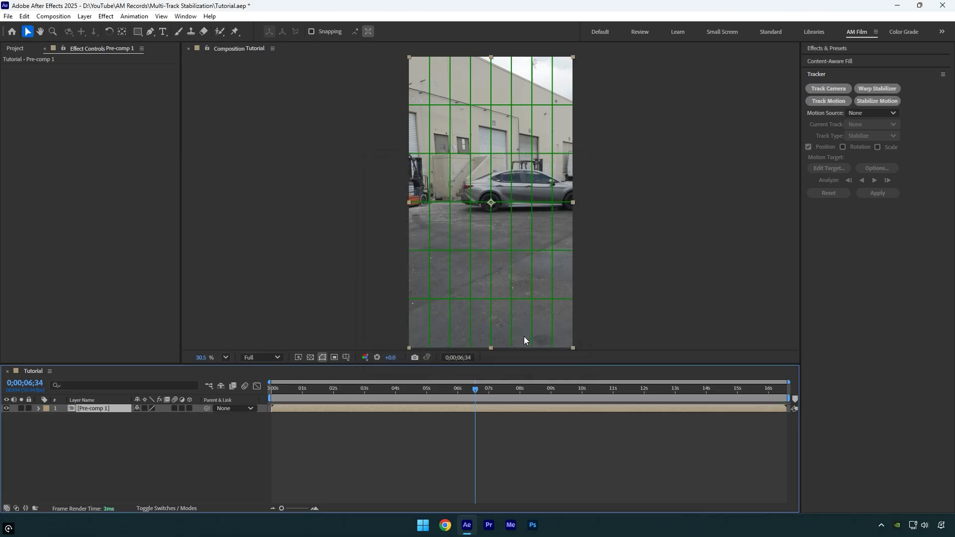
Step: Enable time remapping on Pre-comp 1, move the end keyframe to 0;00;01;58, and Easy Ease both keyframes
left_click_drag(494, 383, 249, 400)
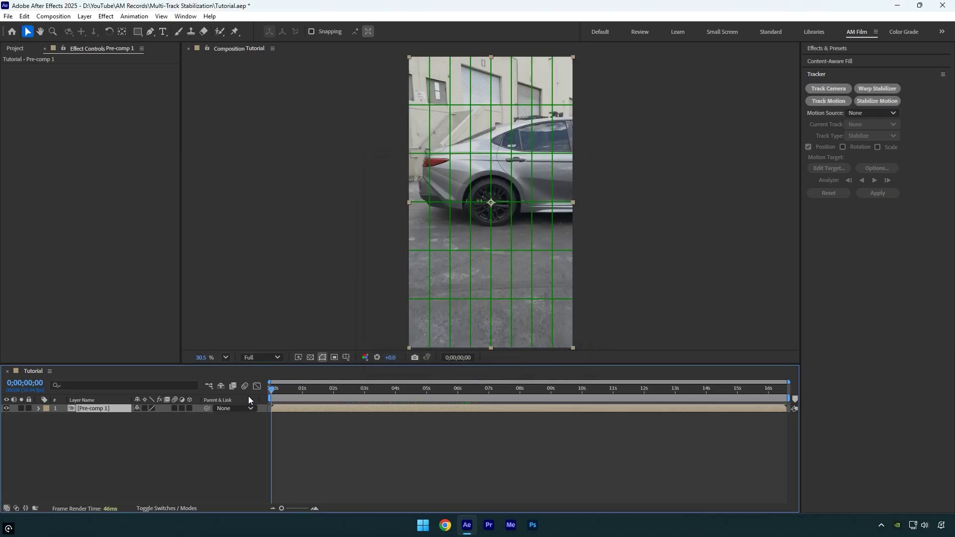
right_click(92, 409)
mouse_move(122, 165)
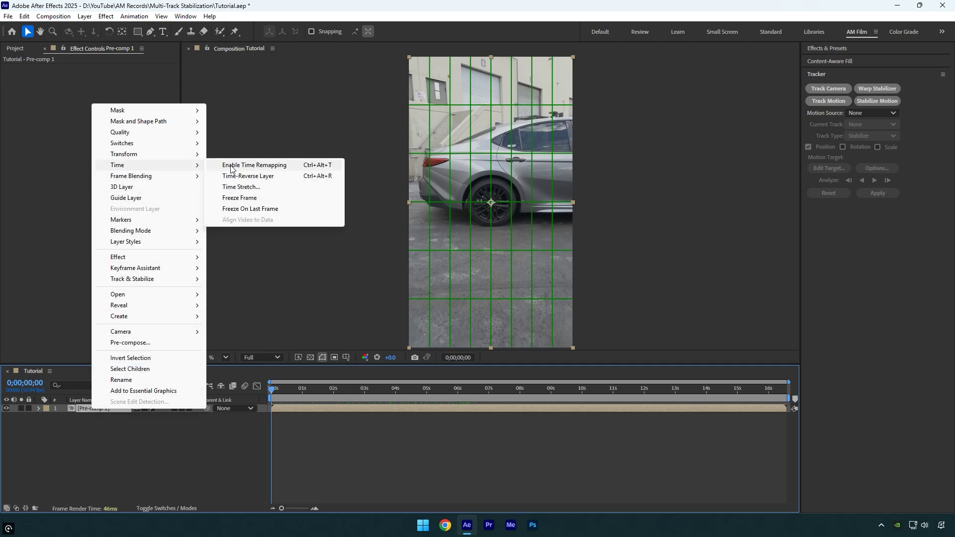
left_click(232, 167)
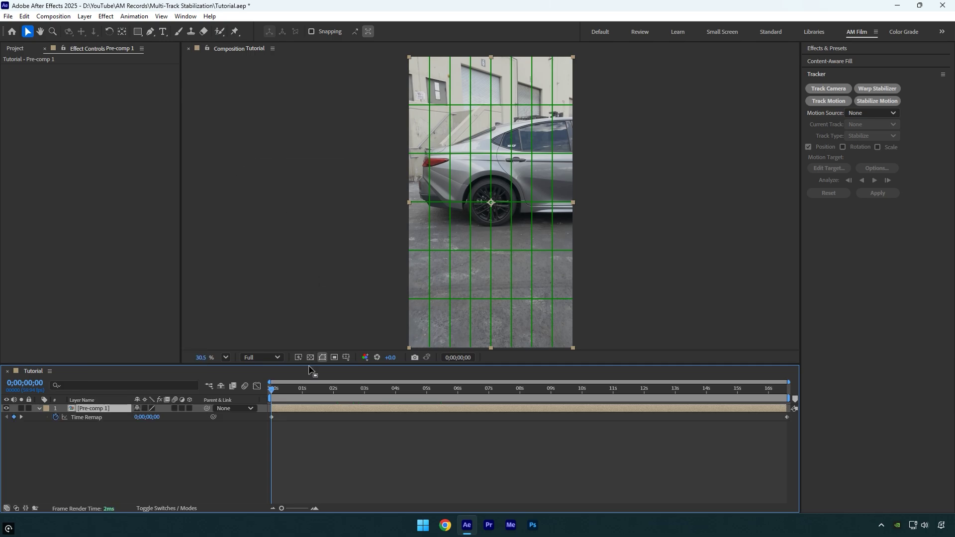
left_click_drag(272, 388, 336, 390)
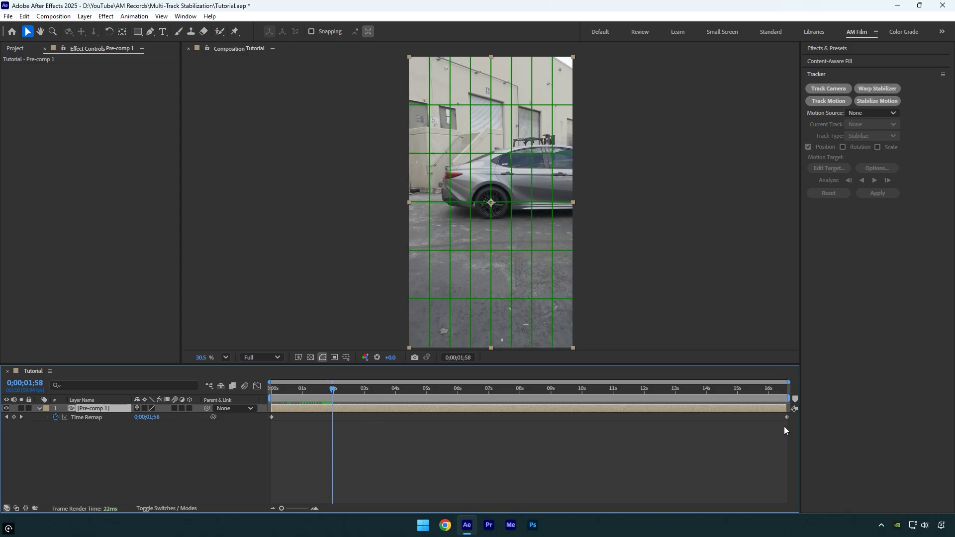
left_click_drag(787, 418, 264, 416)
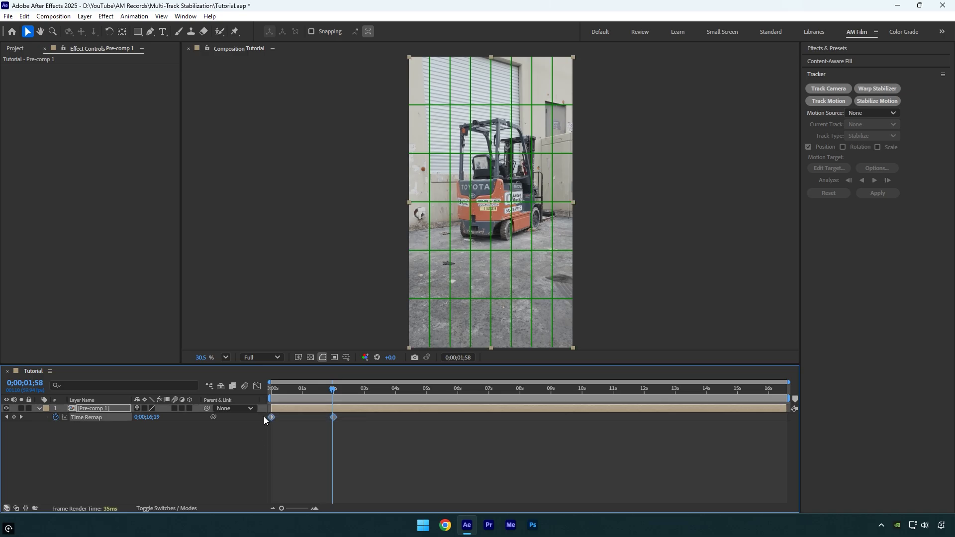
key("F9")
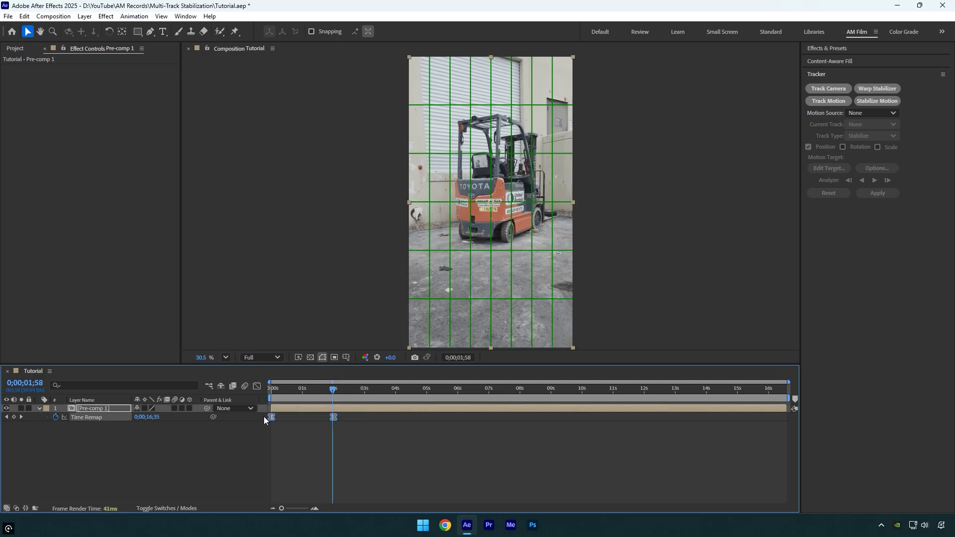
Step: In the Graph Editor's value graph, drag the Time Remap Bezier handles into an S-curve and preview
left_click(257, 386)
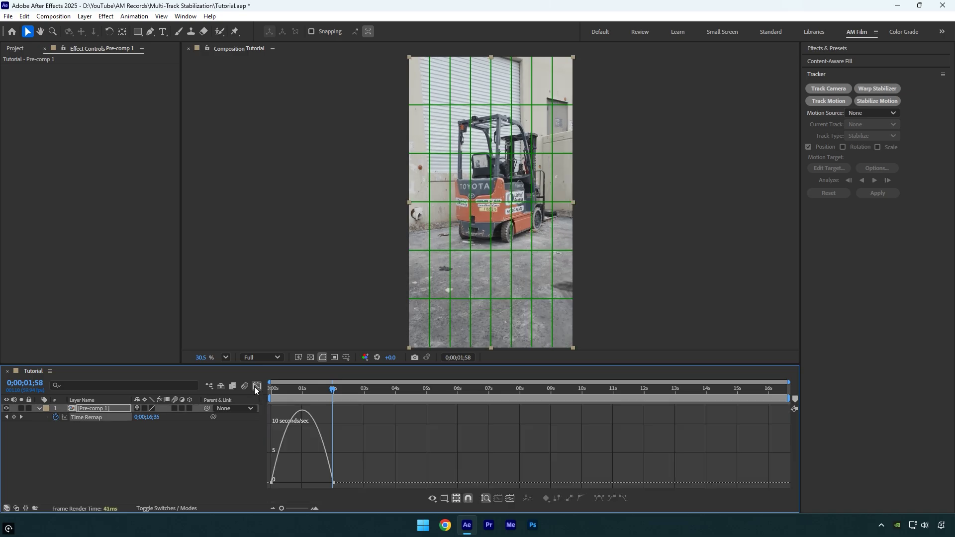
right_click(338, 426)
left_click(378, 326)
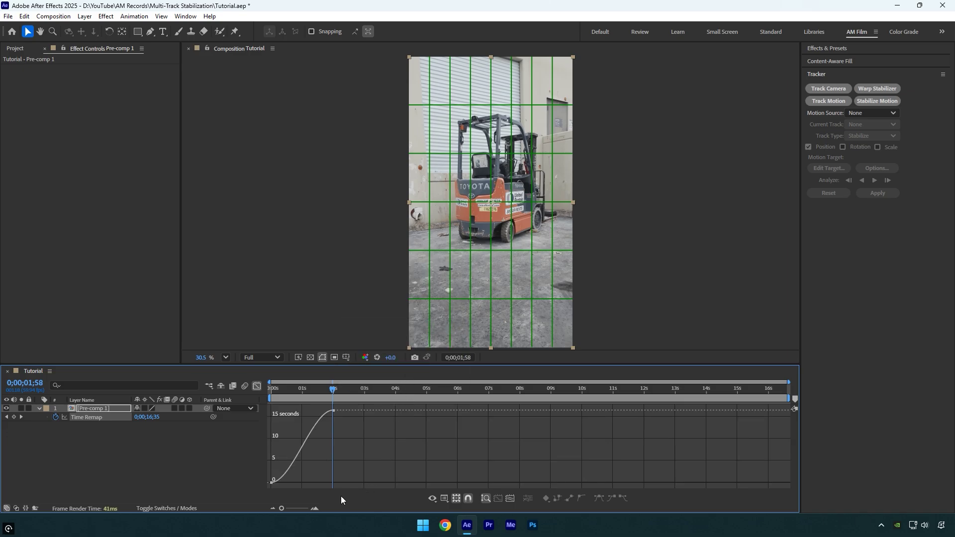
left_click(315, 509)
left_click_drag(401, 507, 374, 506)
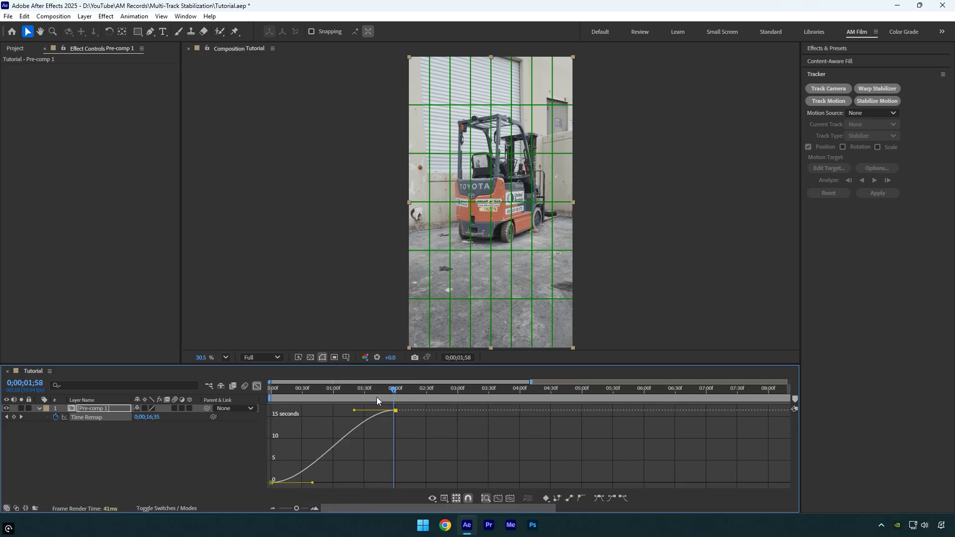
left_click_drag(355, 410, 383, 463)
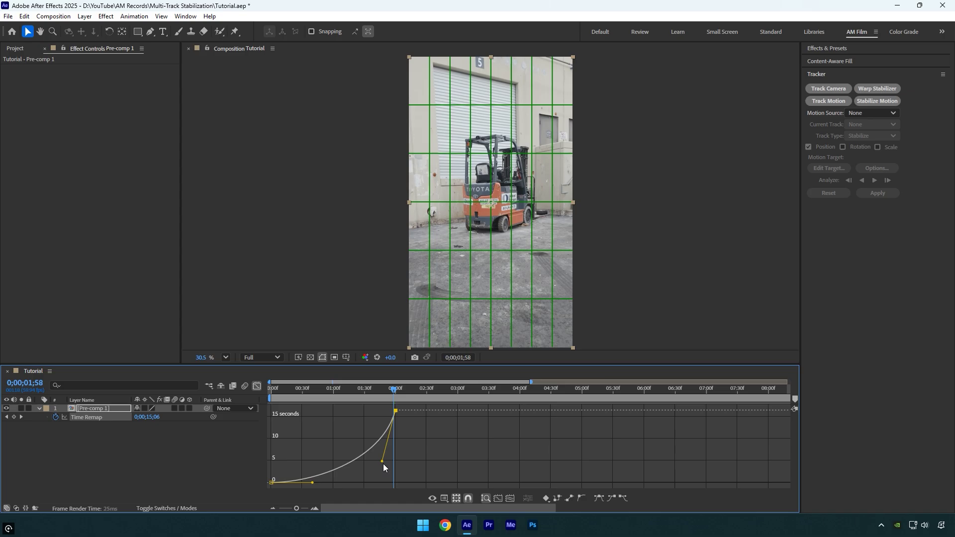
left_click_drag(312, 482, 285, 437)
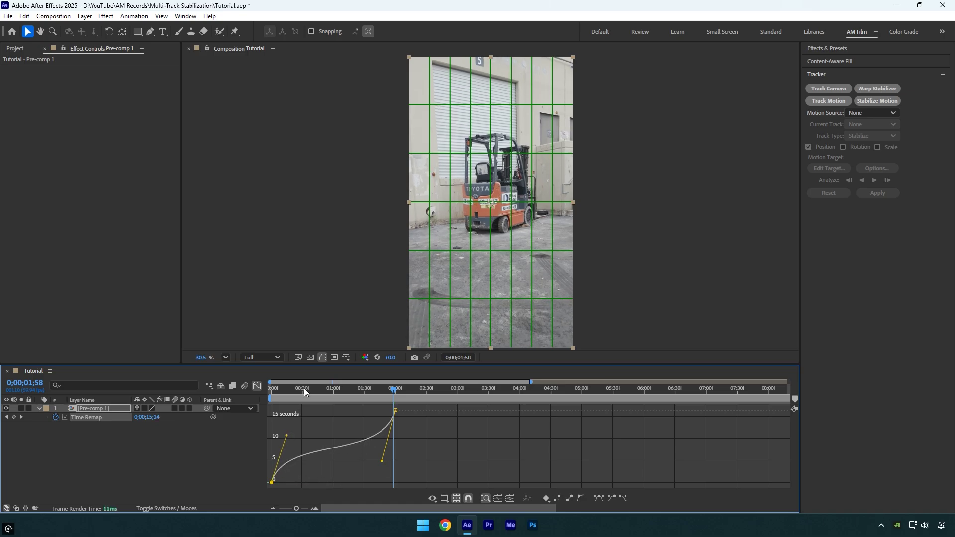
key("space")
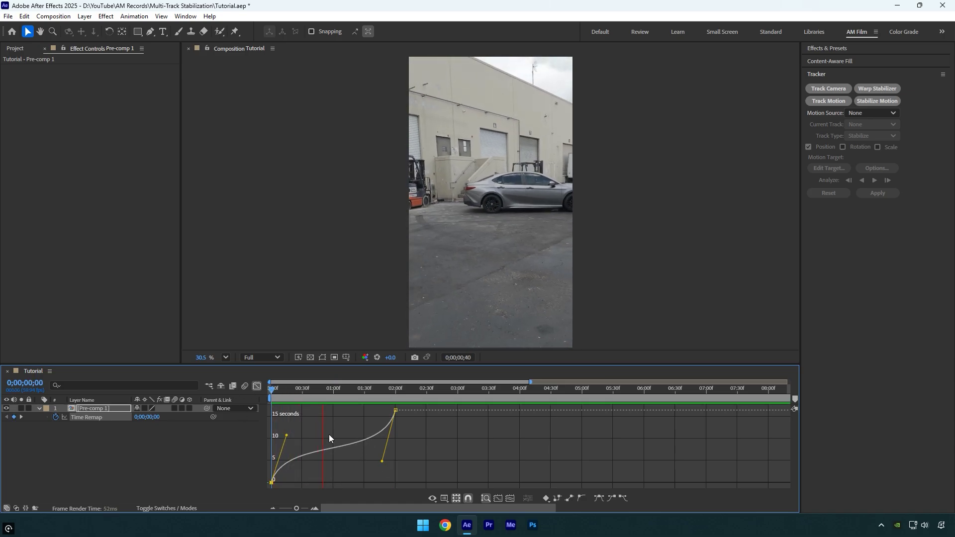